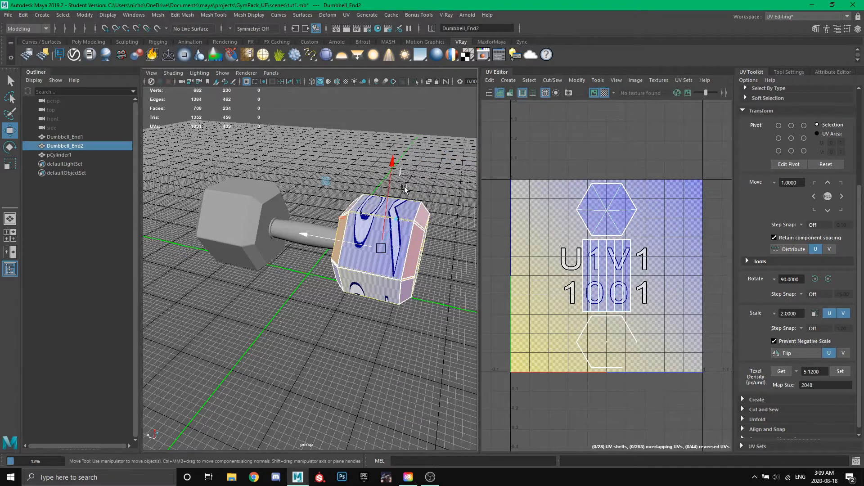
Deselect the dumbbell end and switch the workspace to Maya Classic.
click(301, 166)
alt+drag(299, 160, 342, 201)
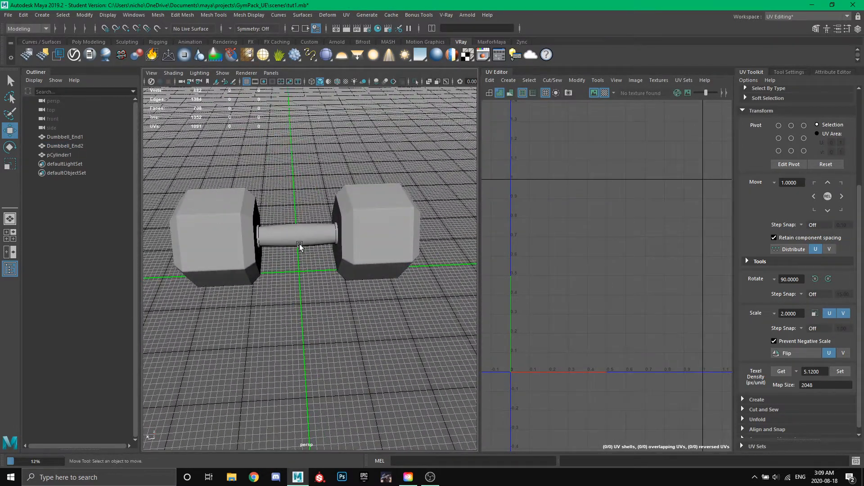
alt+drag(306, 237, 247, 229)
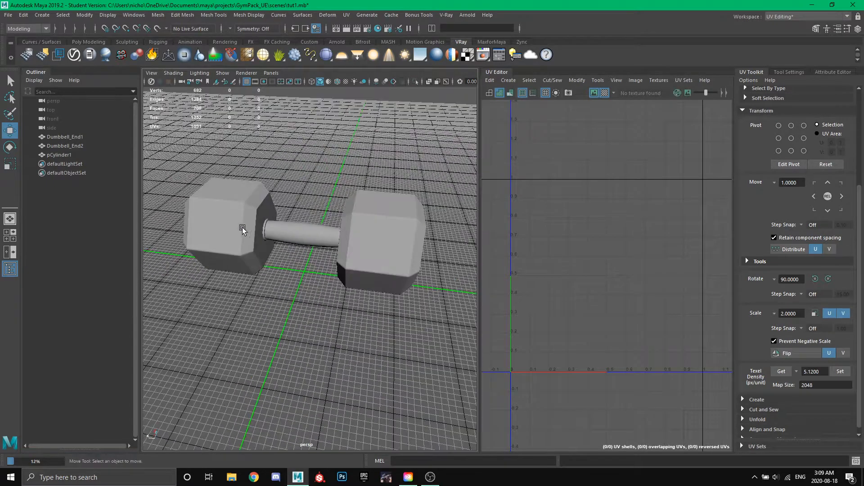
click(780, 17)
click(780, 30)
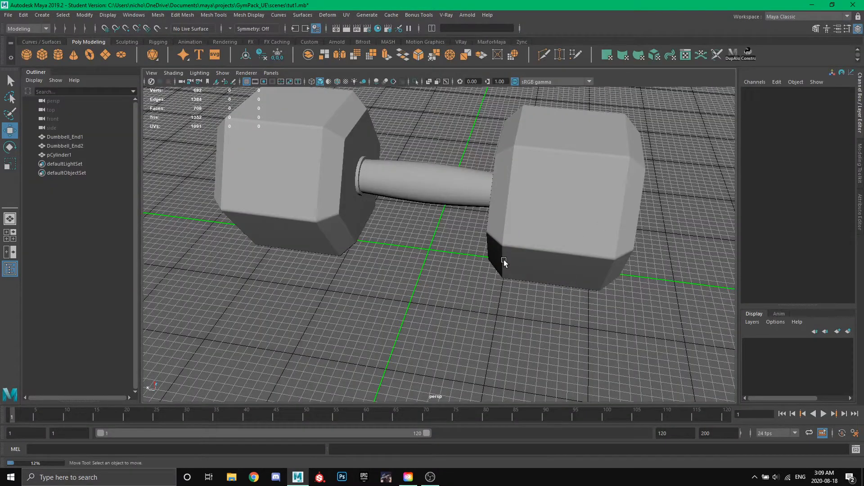
alt+drag(505, 263, 575, 232)
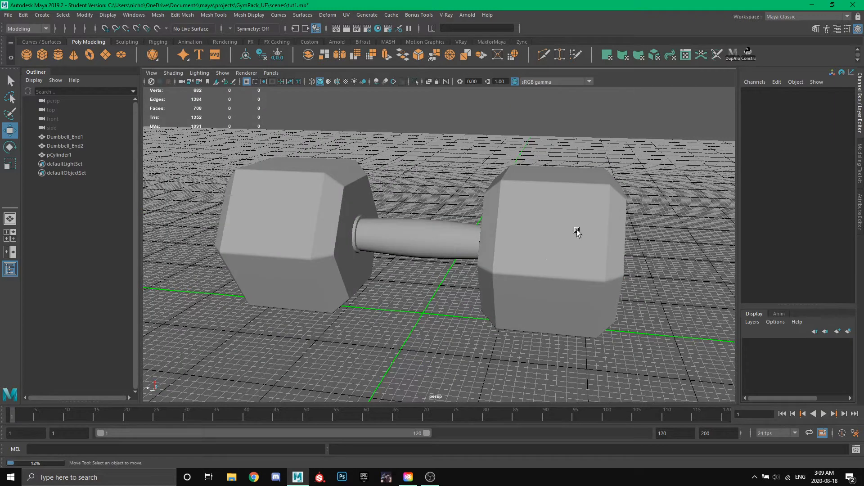
Switch the workspace to UV Editing.
click(848, 17)
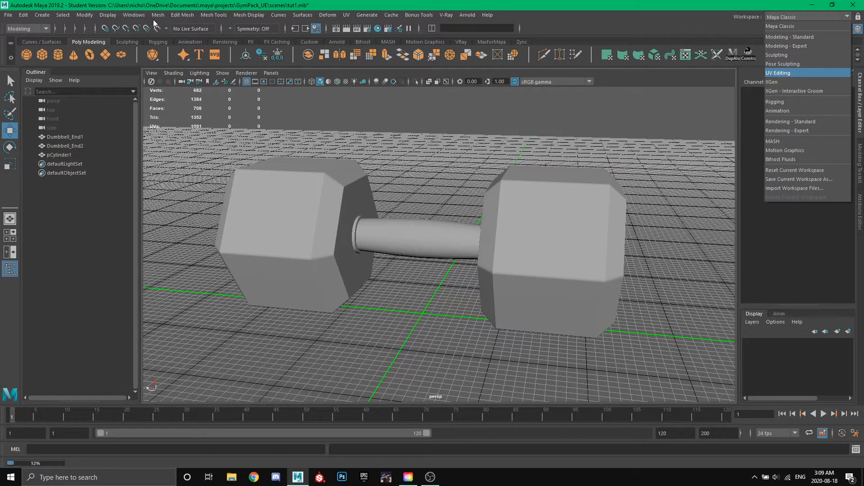
click(134, 15)
mouse_move(147, 32)
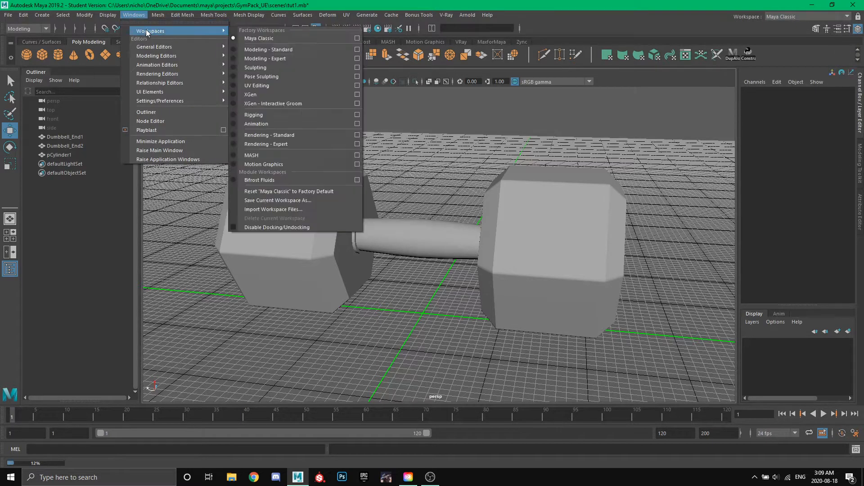
click(307, 85)
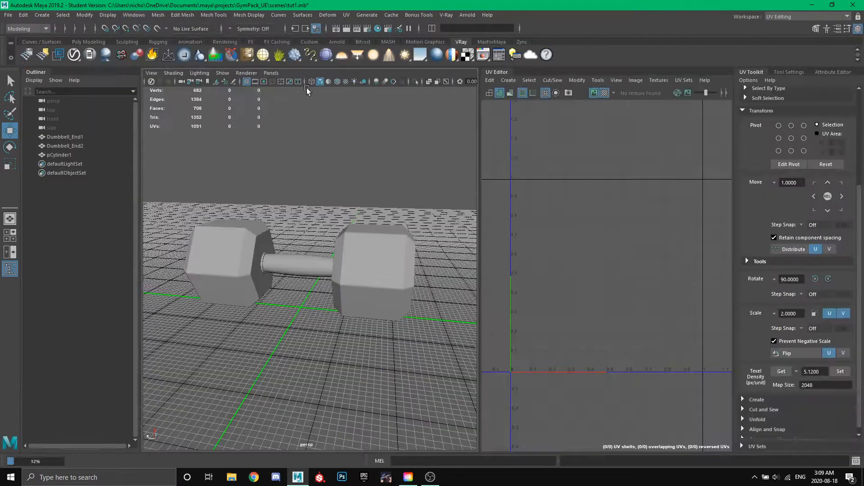
mouse_move(391, 228)
alt+mouse_down()
mouse_move(353, 216)
mouse_move(391, 225)
alt+mouse_up()
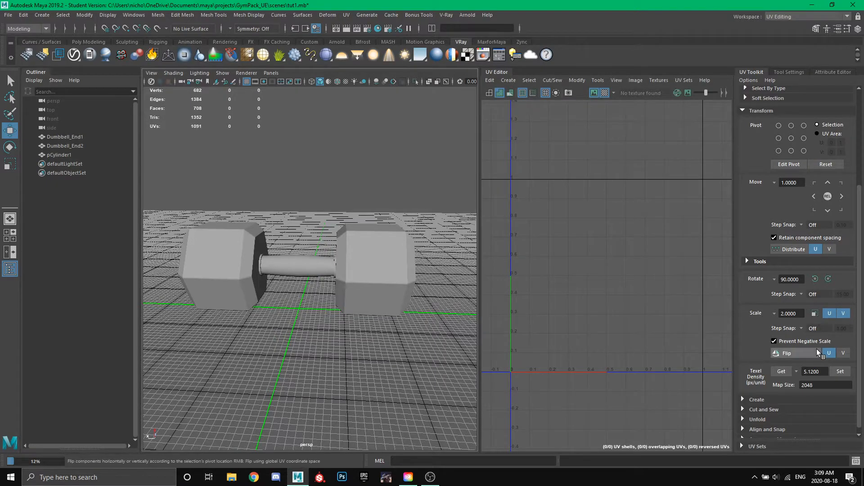
Select the Dumbbell_End2 mesh to display its UV layout and checker pattern.
alt+drag(440, 262, 414, 271)
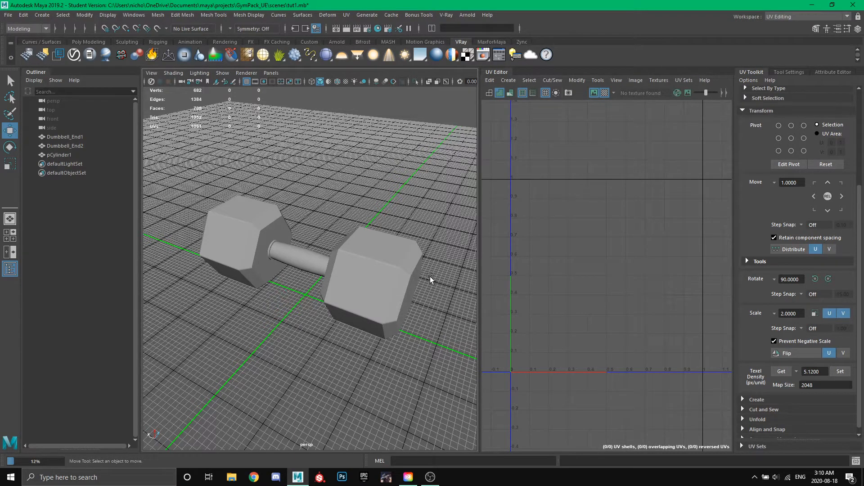
click(407, 283)
alt+drag(427, 339, 404, 330)
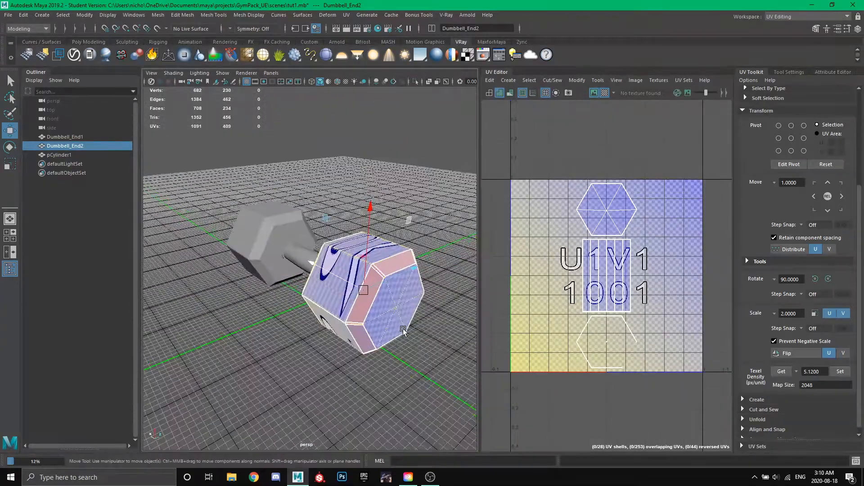
scroll(407, 323, up, 5)
alt+middle_drag(407, 323, 270, 237)
scroll(272, 261, down, 3)
scroll(273, 262, down, 2)
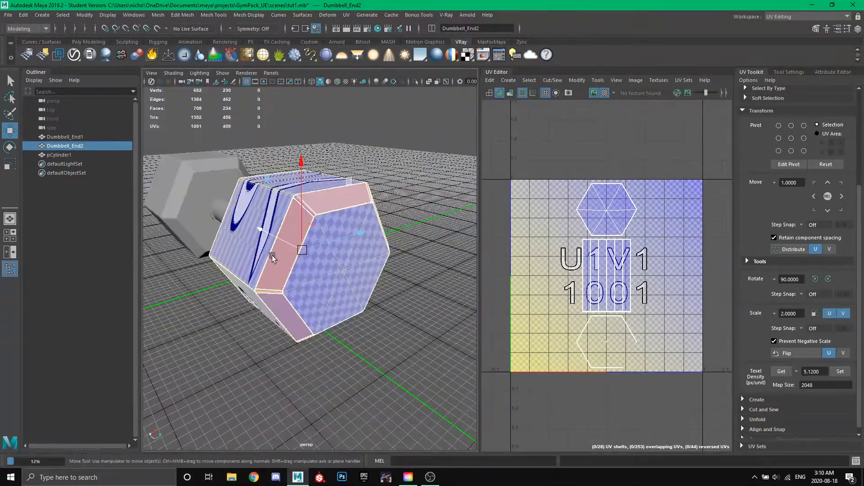
alt+drag(273, 255, 284, 258)
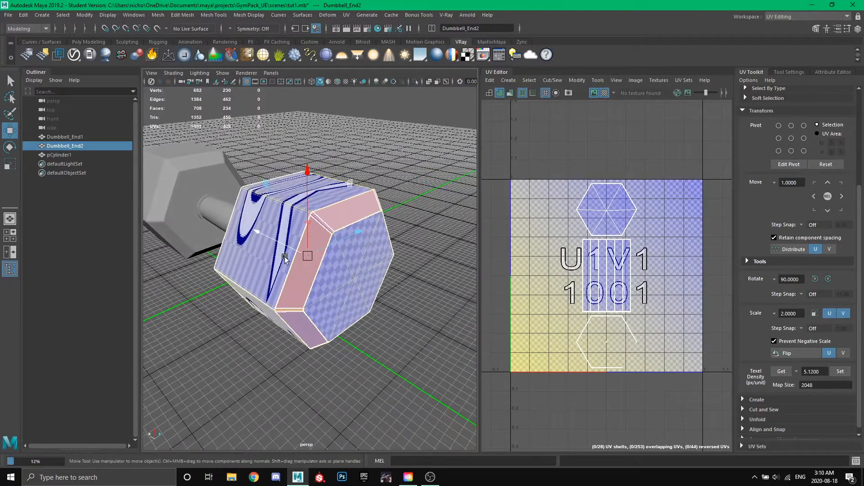
Examine the checker pattern on the end cap, bevels and sides of Dumbbell_End2 for stretching.
click(605, 93)
click(604, 93)
alt+drag(357, 227, 398, 275)
scroll(362, 252, up, 6)
scroll(342, 265, down, 3)
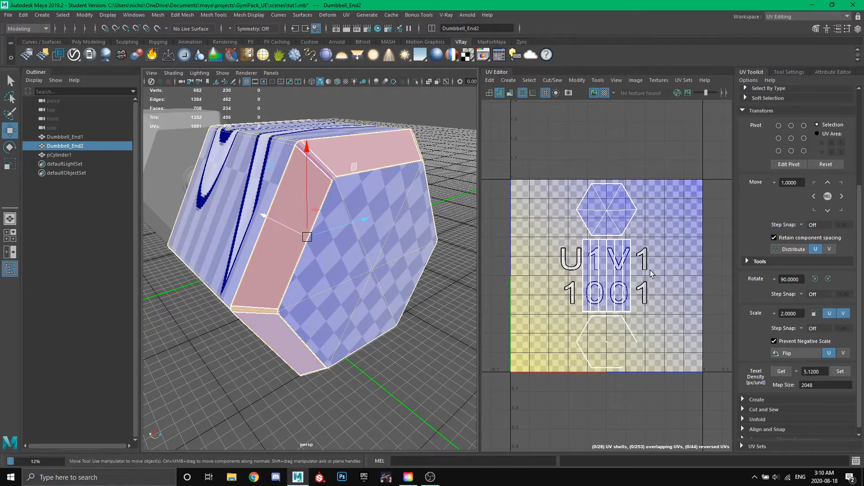
alt+drag(351, 252, 293, 270)
scroll(298, 193, up, 5)
scroll(332, 257, down, 5)
scroll(257, 288, down, 2)
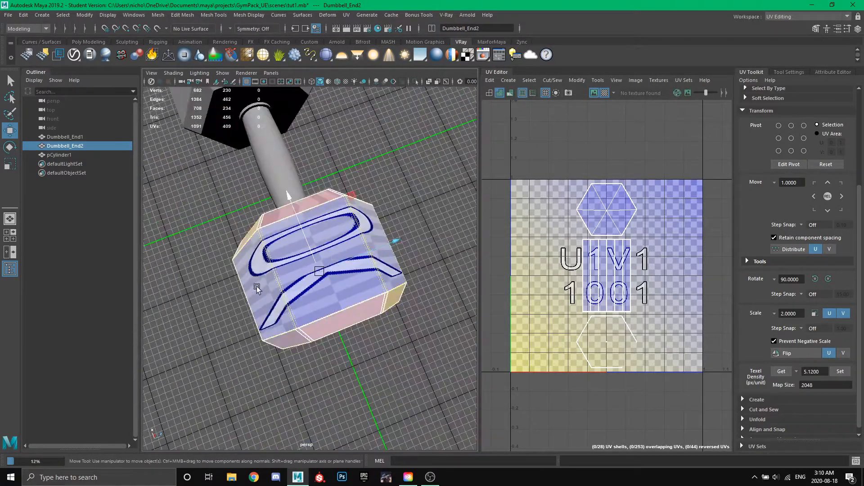
alt+drag(399, 231, 326, 232)
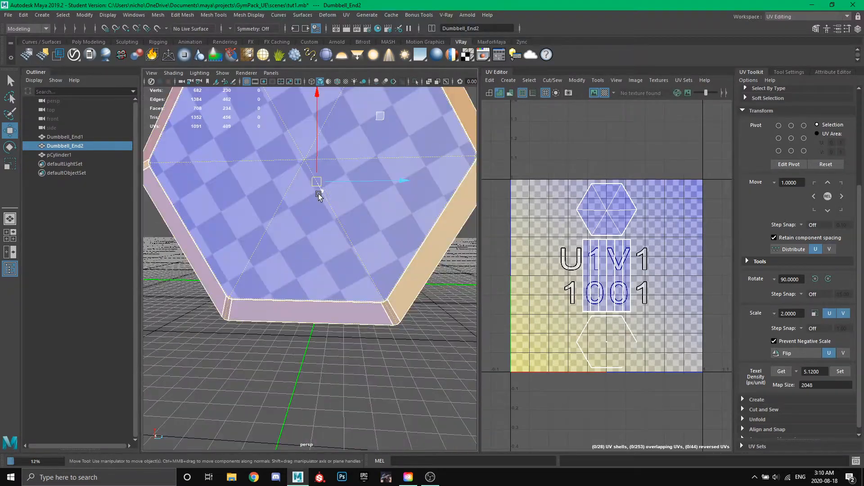
alt+drag(343, 183, 356, 232)
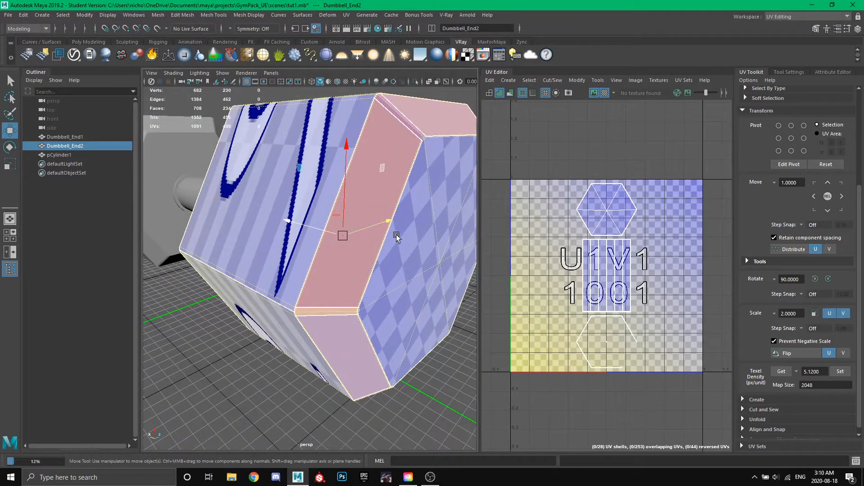
alt+drag(395, 243, 451, 292)
alt+drag(394, 292, 297, 252)
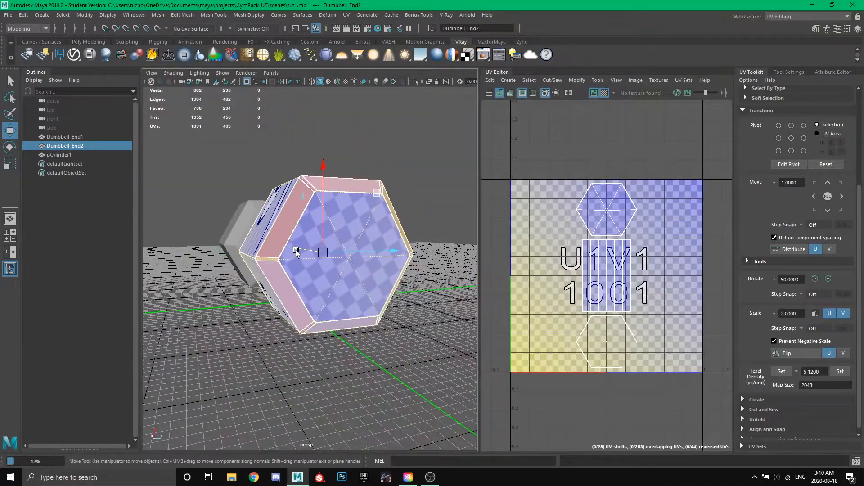
Switch Dumbbell_End2 to face selection and select all six triangular faces of its outer hexagonal cap.
right_drag(414, 167, 418, 189)
click(357, 270)
alt+drag(357, 270, 337, 266)
click(332, 258)
shift+click(331, 258)
shift+click(330, 292)
shift+click(347, 302)
shift+click(377, 292)
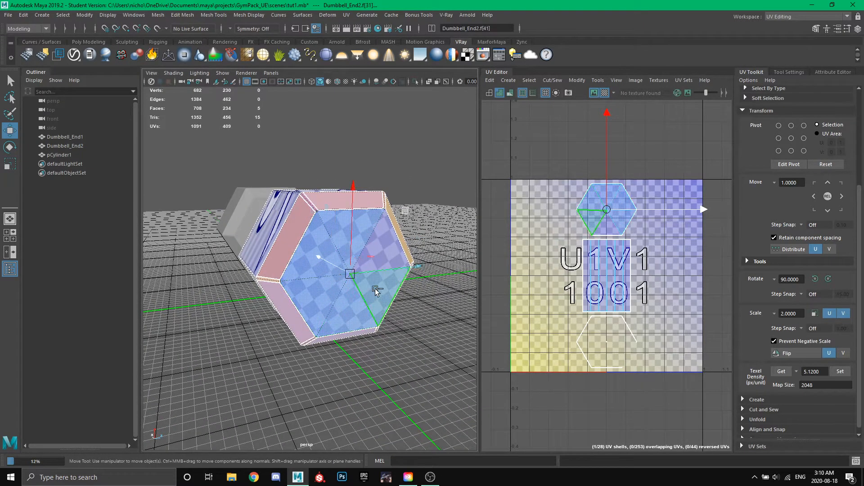
shift+click(381, 242)
Create UVs for the selected hexagonal cap faces with a Planar projection.
alt+drag(382, 312, 376, 243)
scroll(366, 334, up, 4)
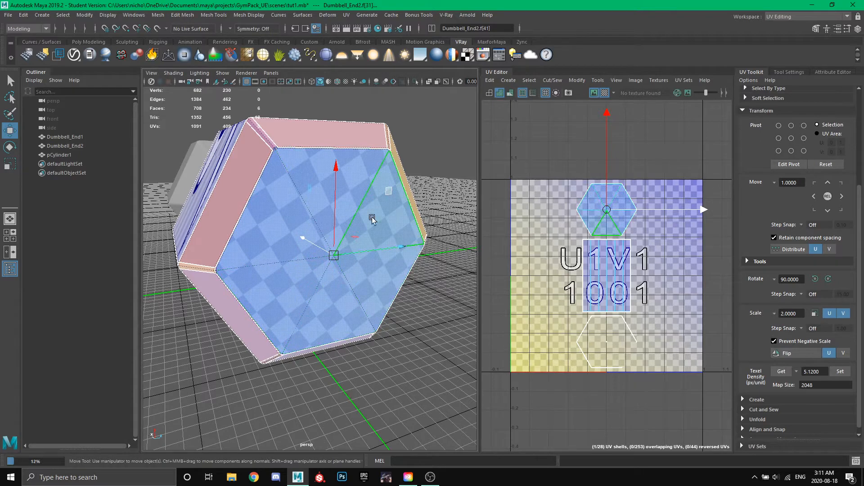
scroll(756, 354, down, 1)
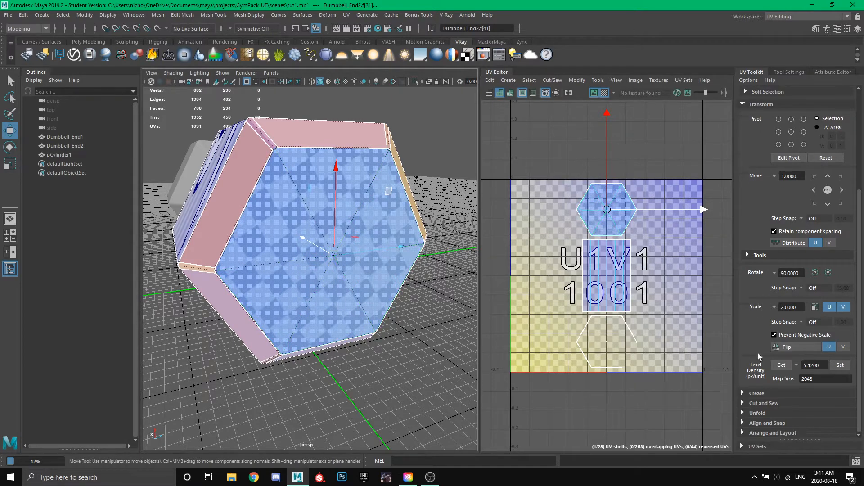
click(745, 394)
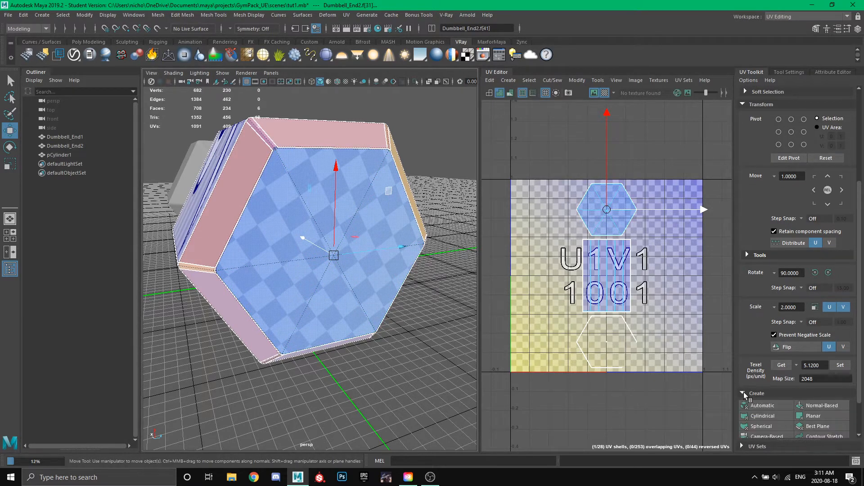
scroll(824, 375, down, 3)
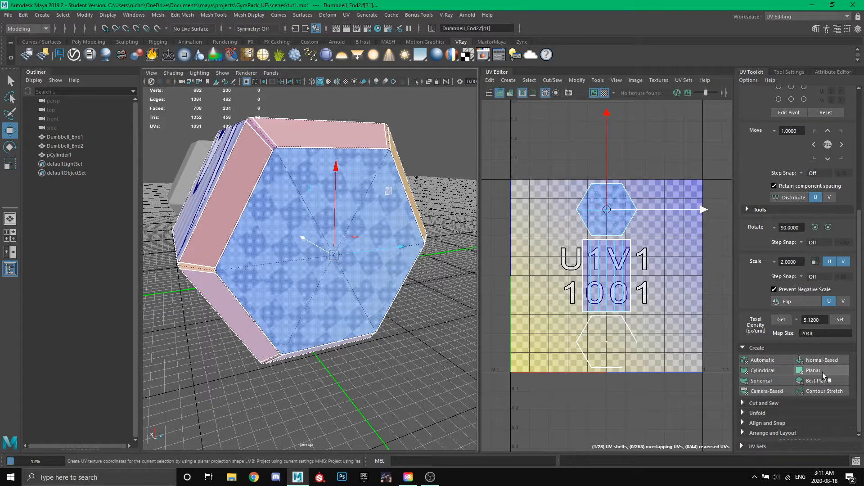
click(828, 374)
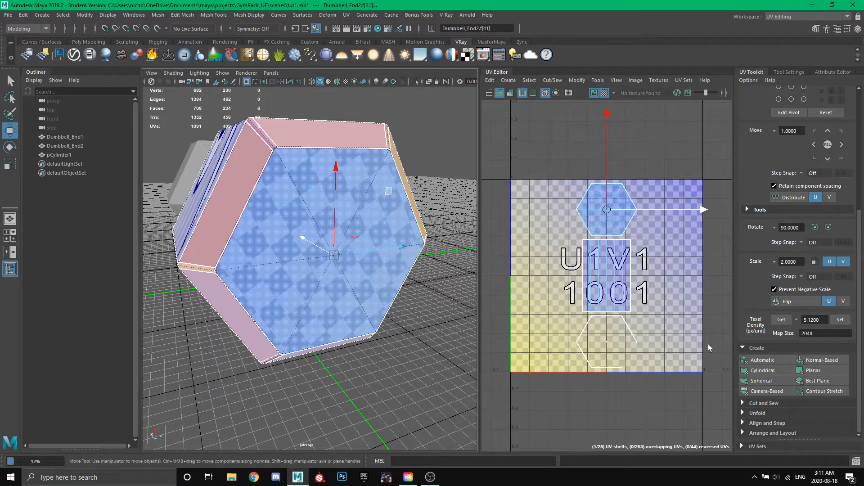
click(822, 370)
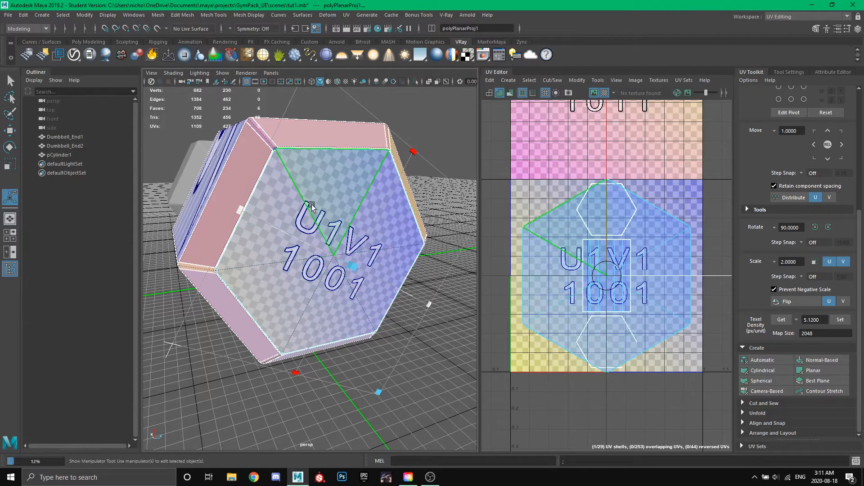
Move the projected hexagon UV shell diagonally out of the U1V1 tile into the U2V2 tile.
key(w)
scroll(621, 289, down, 4)
alt+middle_drag(619, 289, 602, 307)
drag(592, 296, 696, 192)
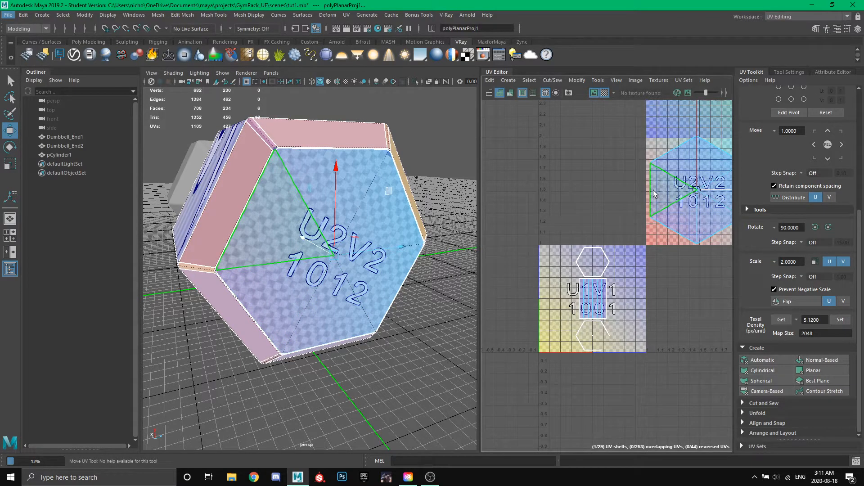
alt+drag(457, 325, 484, 334)
alt+drag(410, 252, 289, 232)
click(338, 185)
shift+double_click(320, 188)
scroll(289, 232, up, 5)
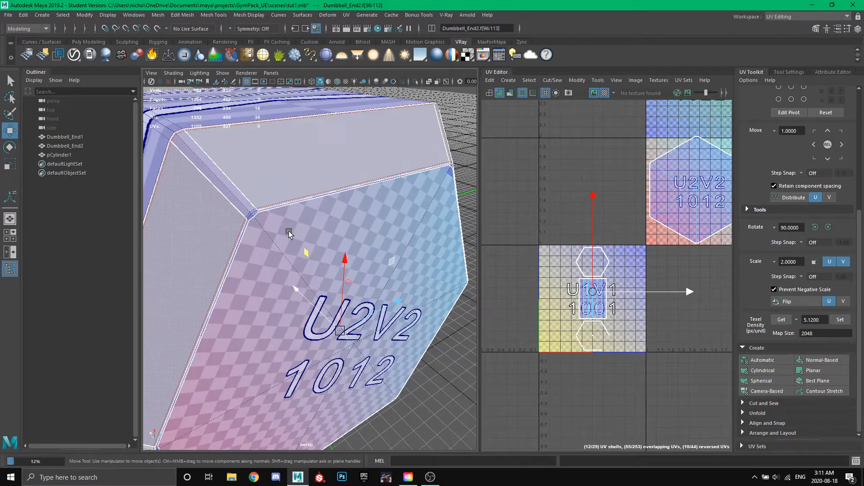
scroll(292, 232, up, 5)
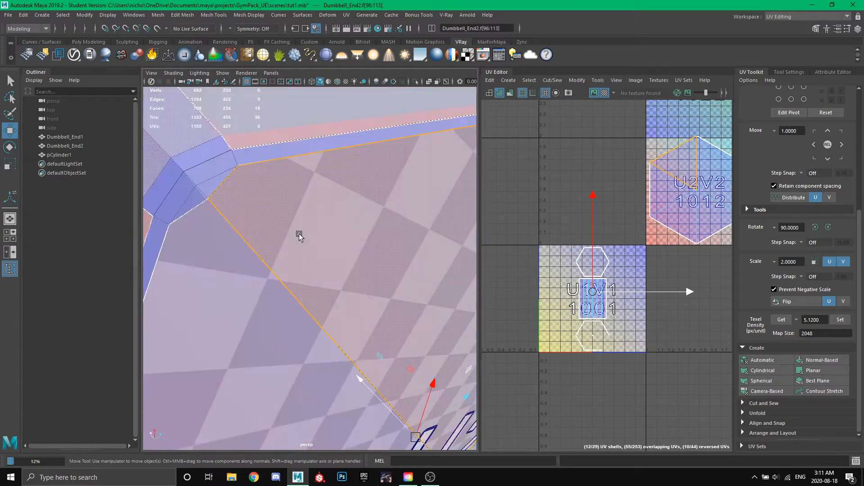
scroll(300, 235, down, 5)
scroll(338, 260, up, 5)
scroll(339, 256, up, 1)
Select the hexagonal cap's UV shell and add the corner faces and thin bevel loop bordering the cap.
click(673, 209)
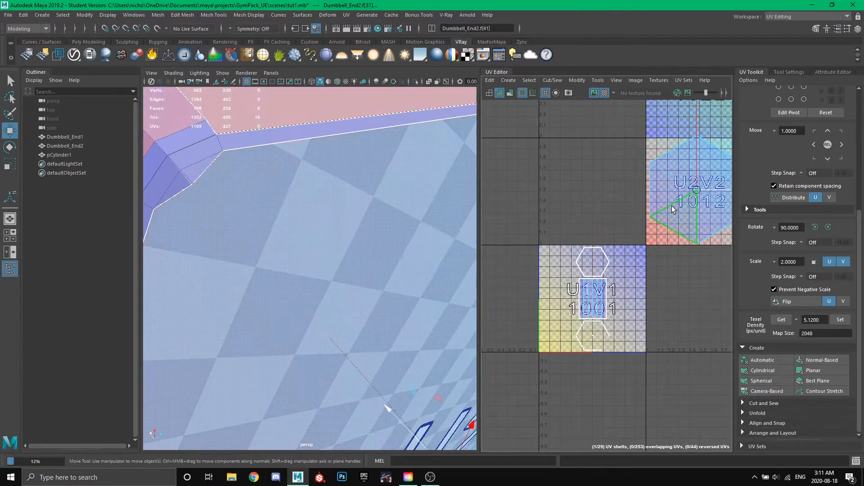
shift+click(196, 173)
shift+click(173, 184)
alt+middle_drag(199, 185, 224, 170)
scroll(221, 182, down, 3)
scroll(277, 183, up, 5)
alt+middle_drag(280, 180, 294, 196)
shift+click(263, 143)
shift+double_click(251, 158)
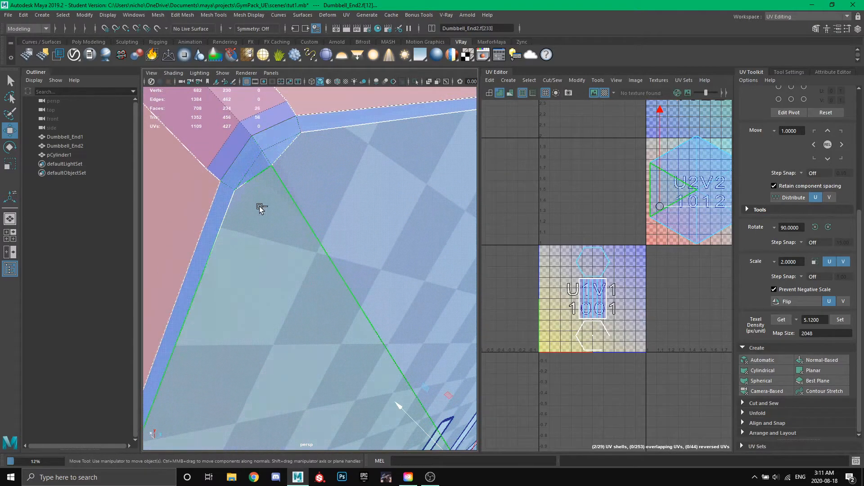
Add the remaining small bevel corner faces around the hexagonal cap to the face selection.
scroll(260, 201, down, 6)
scroll(259, 256, up, 6)
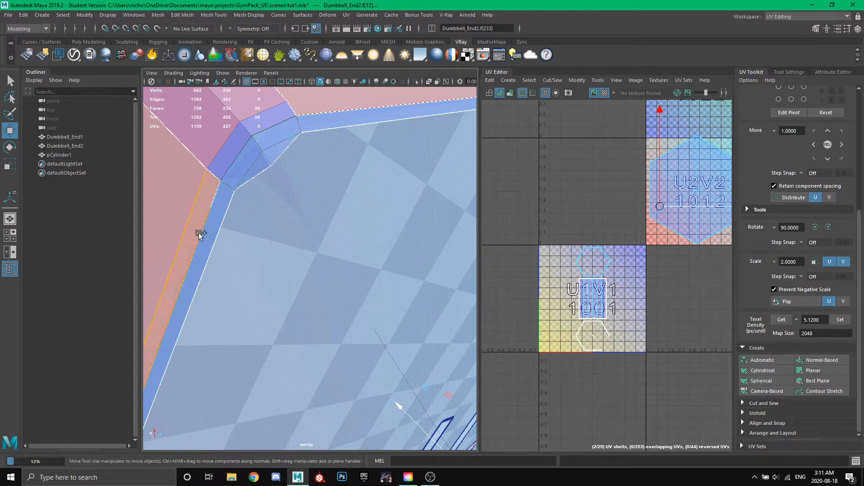
alt+drag(240, 279, 264, 156)
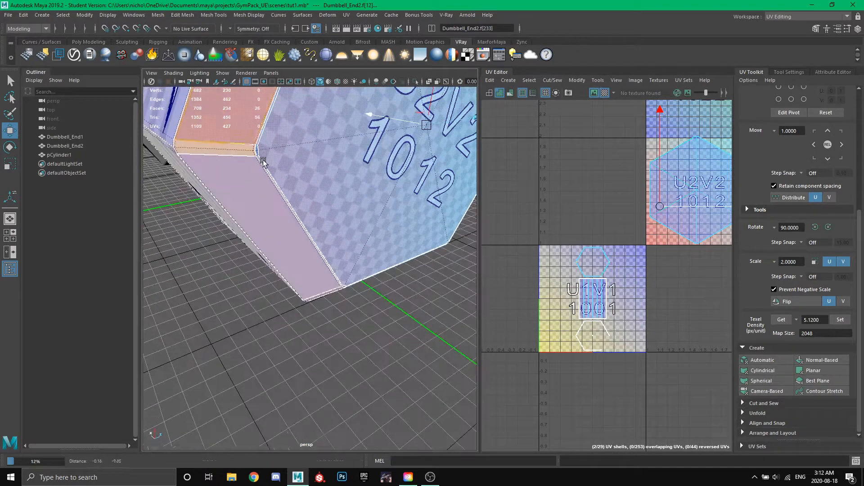
scroll(264, 156, up, 3)
alt+middle_drag(259, 142, 270, 201)
scroll(265, 171, down, 3)
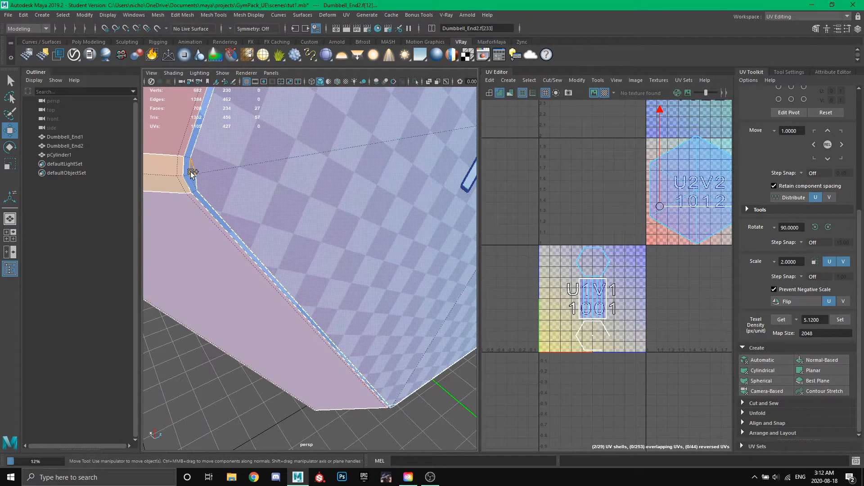
alt+drag(258, 206, 282, 232)
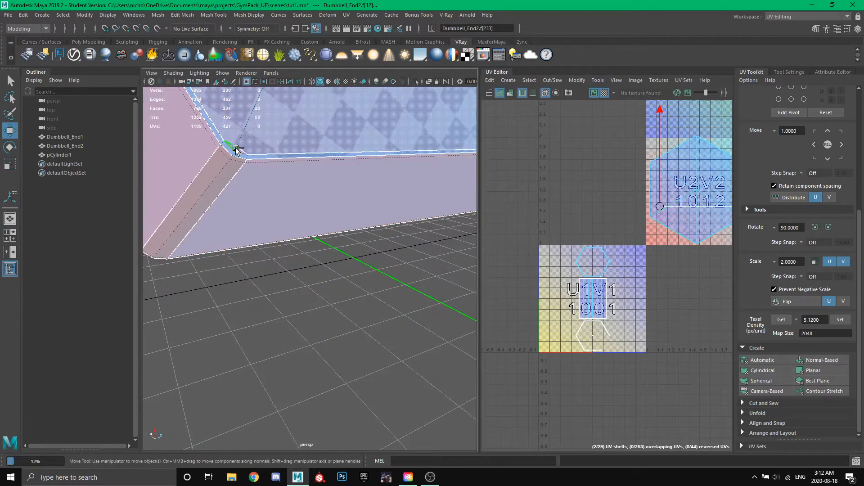
alt+drag(250, 154, 290, 230)
shift+click(297, 179)
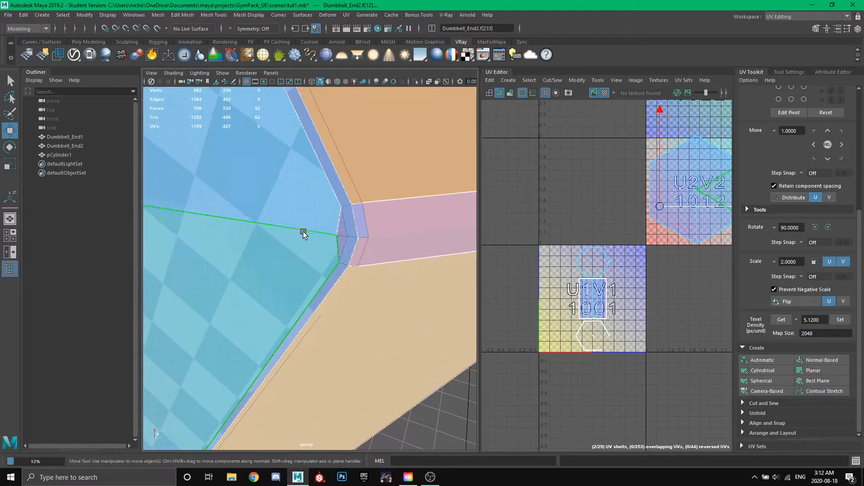
alt+drag(342, 242, 303, 154)
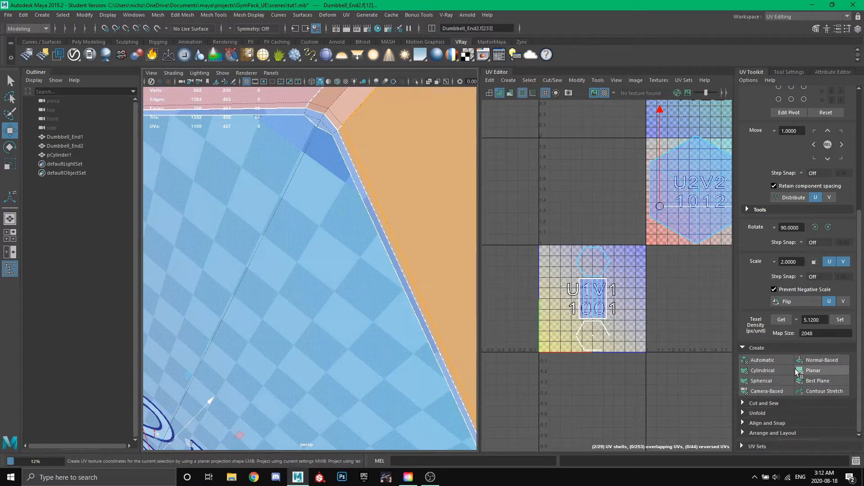
Create UVs for the selected hexagonal cap and bevel faces with a Planar projection and move the shell into the U2V2 tile.
click(814, 370)
drag(593, 299, 687, 179)
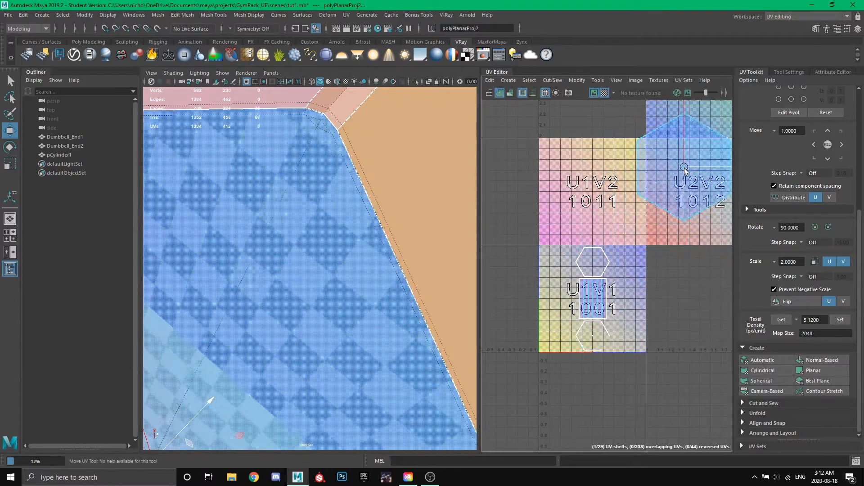
scroll(424, 264, down, 6)
Select the ring of wide sloped faces around the hexagonal cap with its bordering bevel loops and create their UVs with a Planar projection.
alt+drag(391, 295, 428, 289)
scroll(335, 268, up, 6)
alt+middle_drag(336, 288, 351, 325)
click(348, 192)
shift+double_click(346, 218)
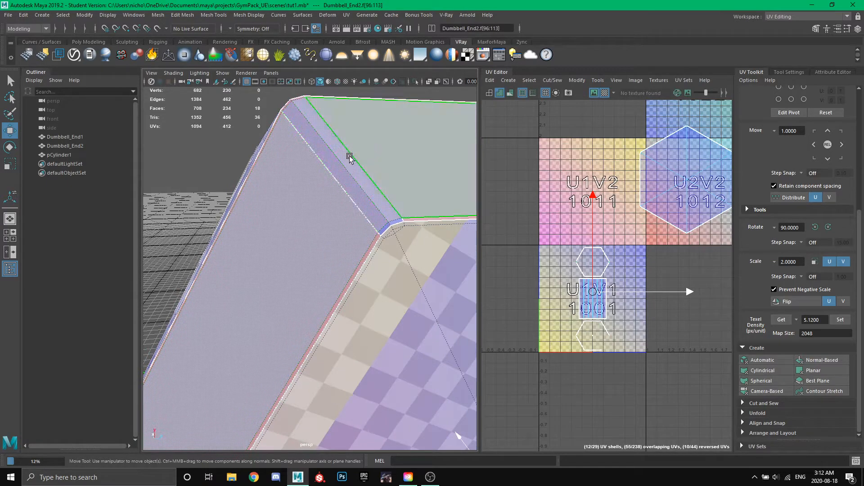
shift+click(374, 241)
shift+double_click(375, 242)
alt+drag(376, 241, 353, 285)
shift+double_click(339, 304)
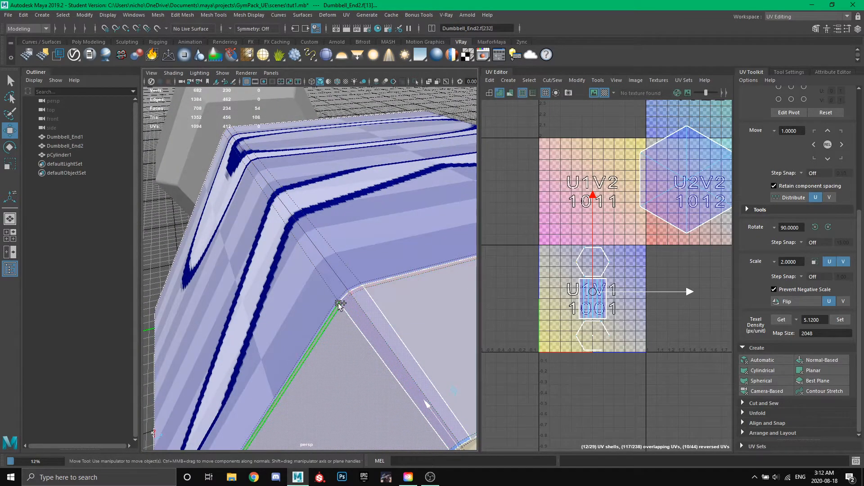
alt+drag(417, 315, 420, 298)
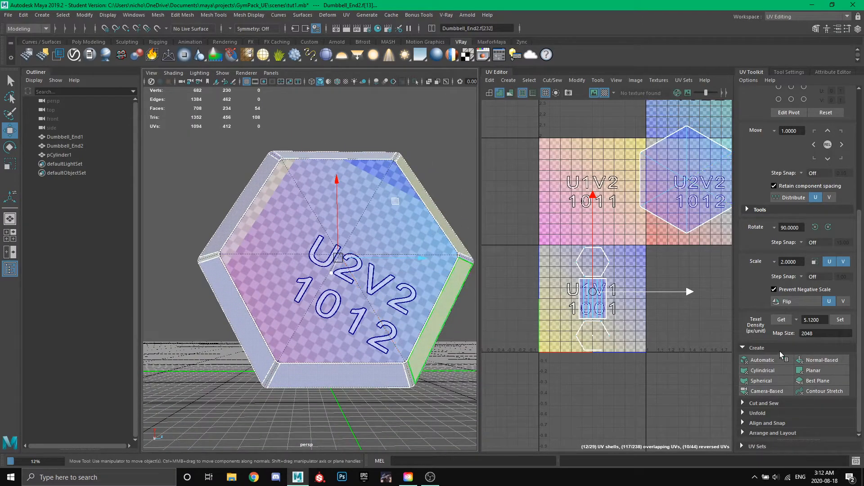
click(813, 370)
Select one wide sloped face beside the hexagonal cap together with its two adjoining bevel strips.
alt+drag(382, 230, 309, 274)
click(279, 251)
key(F11)
click(326, 366)
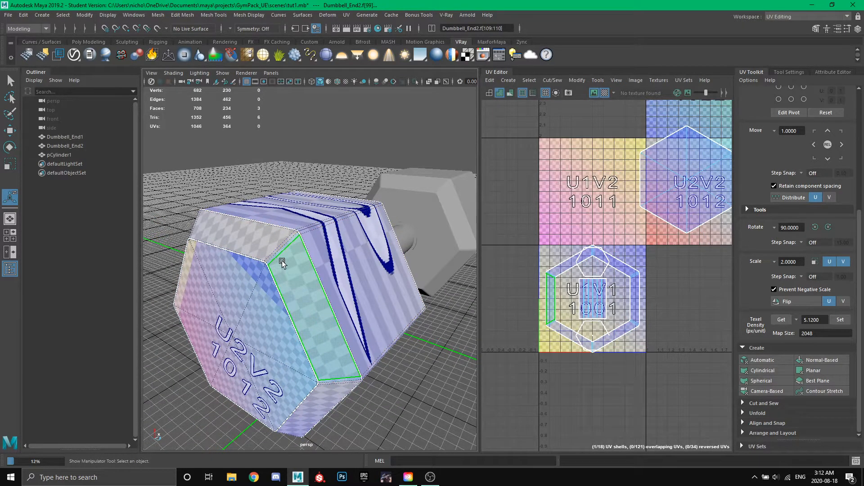
Try a Planar projection on the selected sloped side, inspect its borders and undo the projection.
click(814, 373)
alt+drag(440, 317, 430, 293)
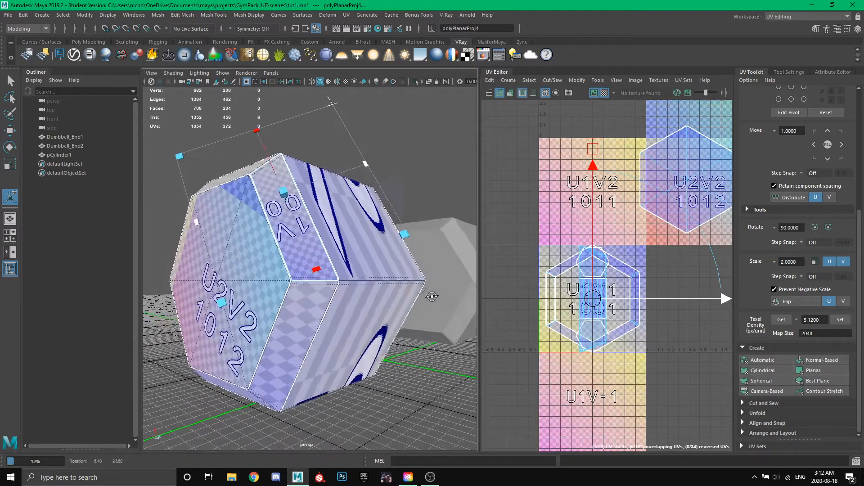
scroll(311, 271, up, 8)
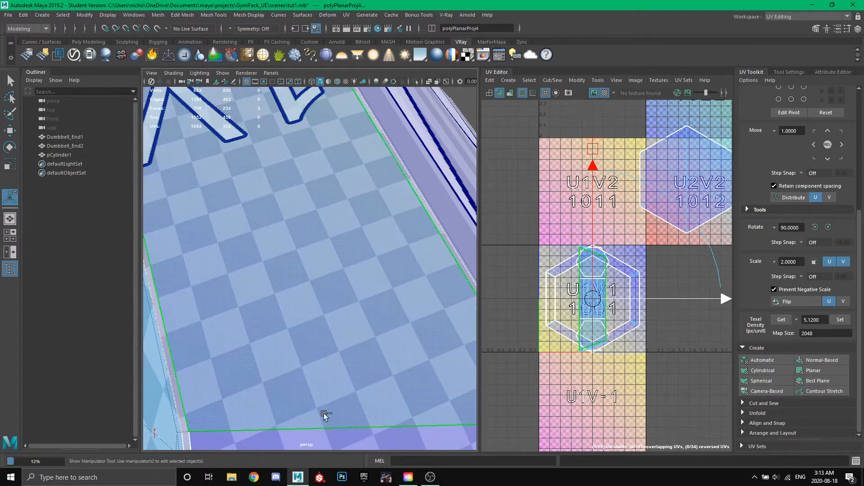
scroll(273, 339, down, 8)
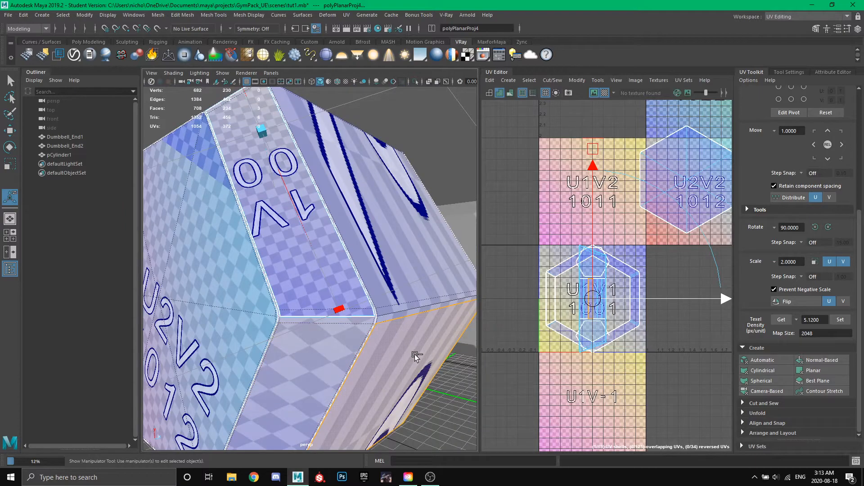
key(ctrl+z)
Add the remaining narrow bevel strips and small corner faces around the selected sloped side to the face selection.
alt+drag(401, 354, 292, 312)
scroll(292, 306, up, 5)
scroll(292, 305, down, 5)
click(220, 264)
alt+drag(220, 263, 242, 261)
scroll(272, 241, up, 5)
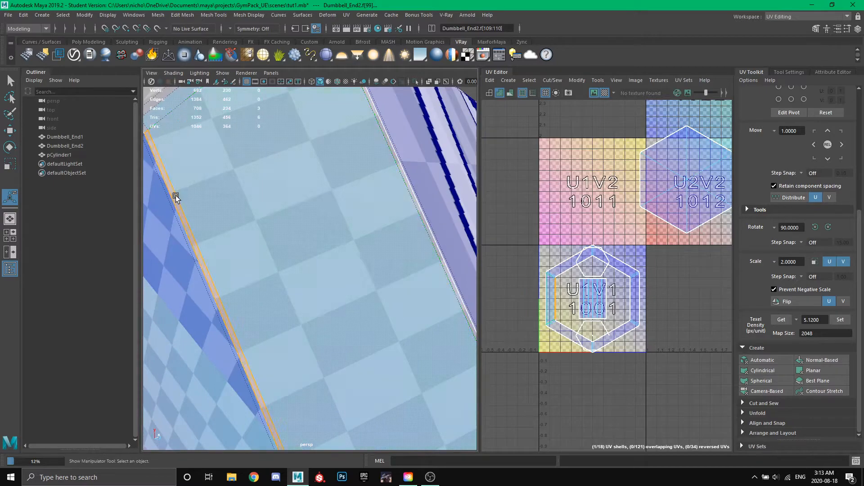
alt+middle_drag(181, 192, 207, 217)
shift+click(238, 213)
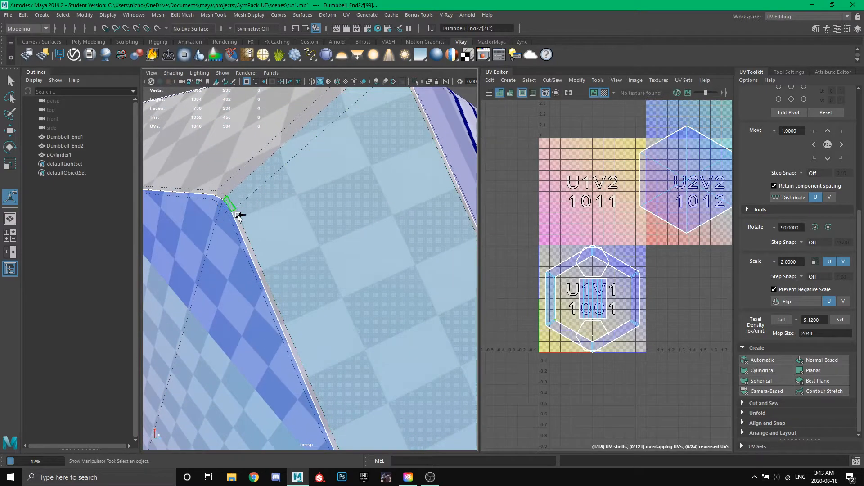
scroll(328, 321, down, 4)
alt+drag(330, 321, 295, 301)
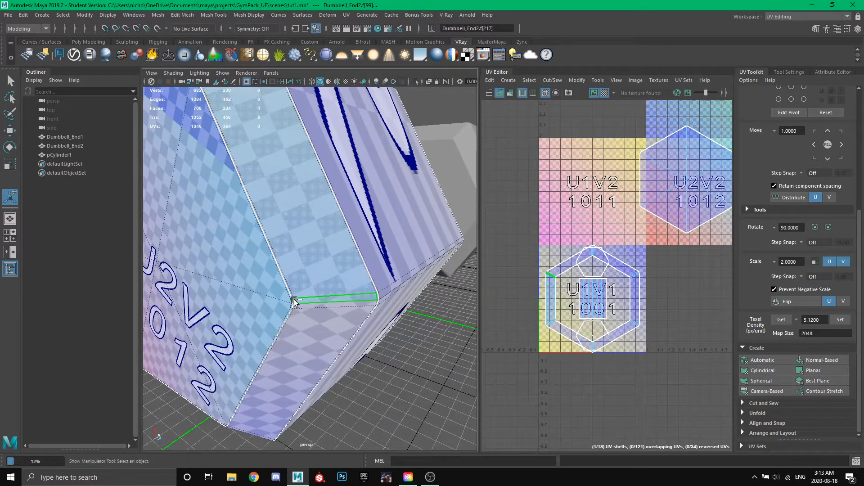
shift+click(377, 295)
alt+drag(378, 296, 284, 230)
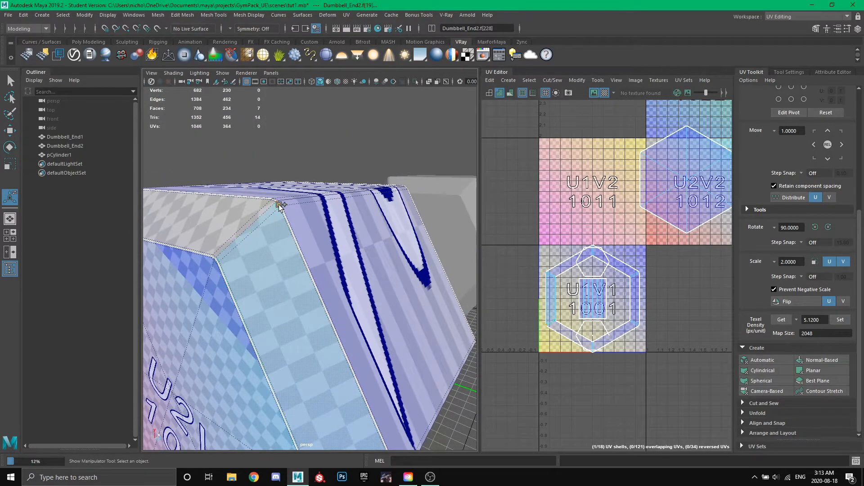
Create UVs for the selected sloped side and its bevel faces with a Planar projection and check the result on the model.
click(817, 370)
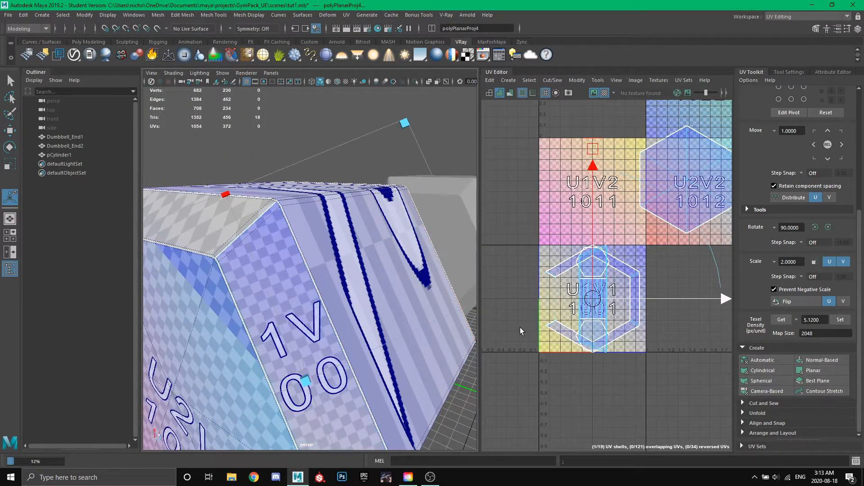
alt+drag(378, 317, 349, 303)
scroll(221, 311, down, 8)
alt+drag(226, 304, 398, 258)
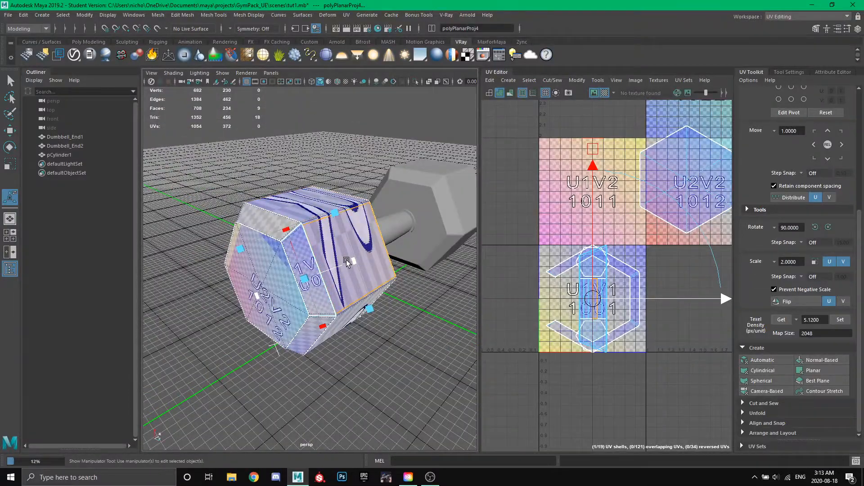
alt+drag(348, 259, 335, 240)
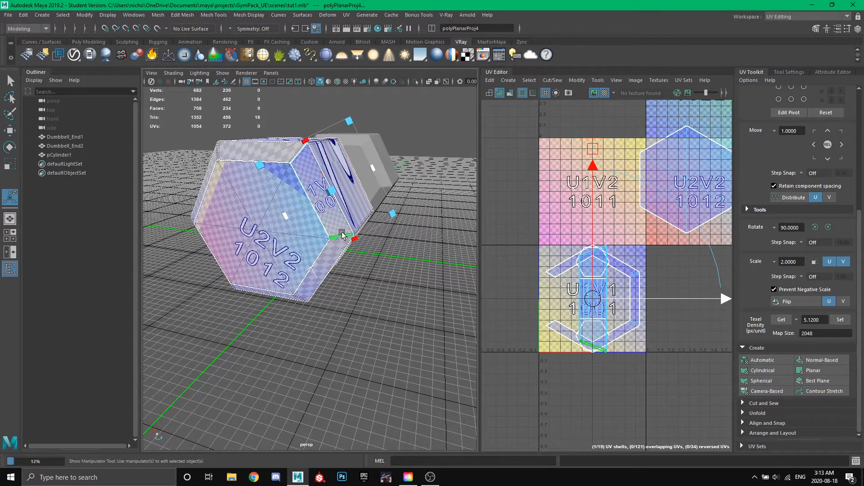
Return to object selection and select the handle, pCylinder1, with the Move tool active.
mouse_move(341, 225)
alt+mouse_down()
mouse_move(286, 238)
mouse_move(375, 229)
mouse_move(343, 215)
alt+mouse_up()
click(342, 213)
right_drag(342, 210, 368, 203)
key(w)
scroll(371, 216, up, 8)
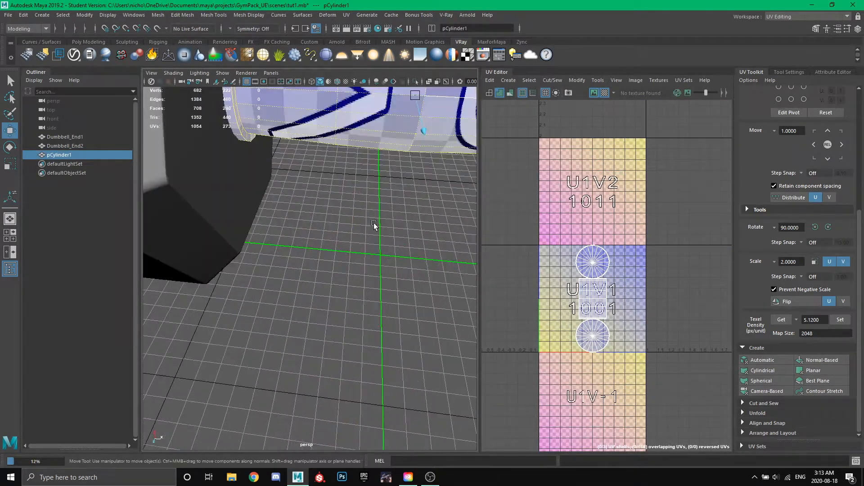
alt+drag(377, 221, 565, 288)
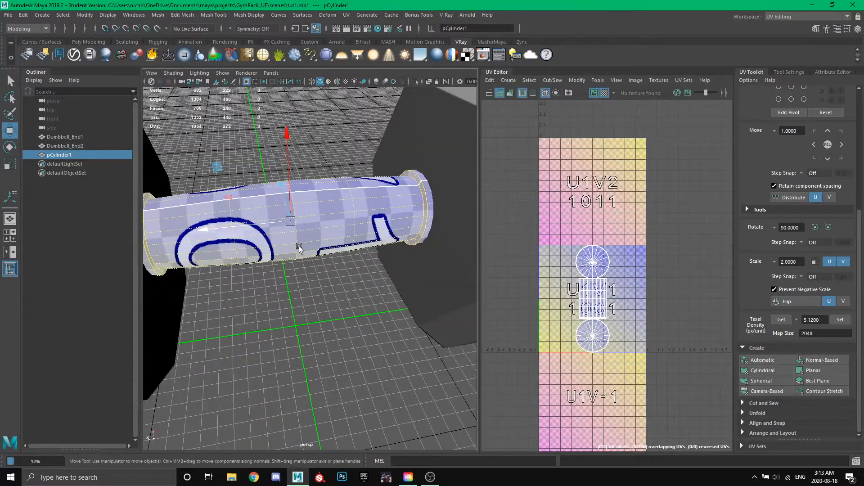
Switch the handle to face selection and select all its grip faces between the two end flanges.
alt+middle_drag(343, 214, 395, 198)
right_drag(389, 198, 390, 221)
alt+middle_drag(394, 214, 347, 198)
alt+drag(347, 198, 308, 185)
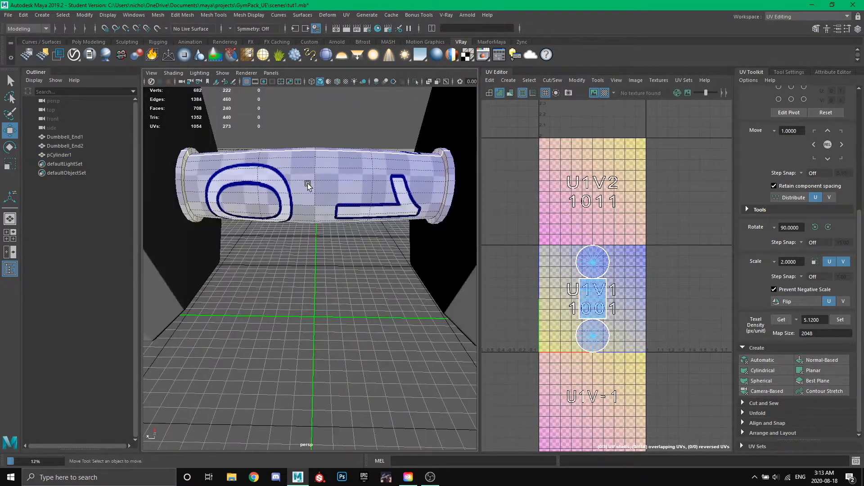
drag(216, 131, 216, 131)
alt+drag(290, 198, 202, 179)
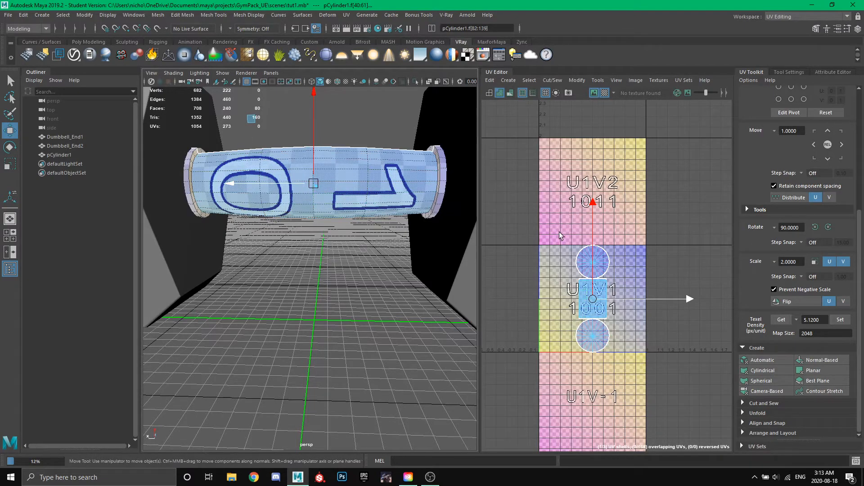
Create UVs for the selected grip faces with a Cylindrical projection and inspect the stretching around the handle.
click(772, 370)
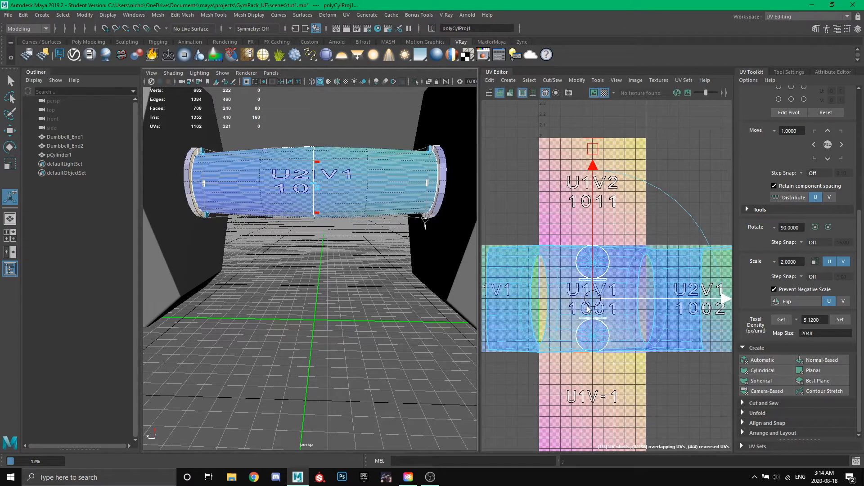
mouse_move(362, 248)
alt+mouse_down()
mouse_move(355, 253)
mouse_move(367, 258)
mouse_move(340, 272)
mouse_move(360, 256)
alt+mouse_up()
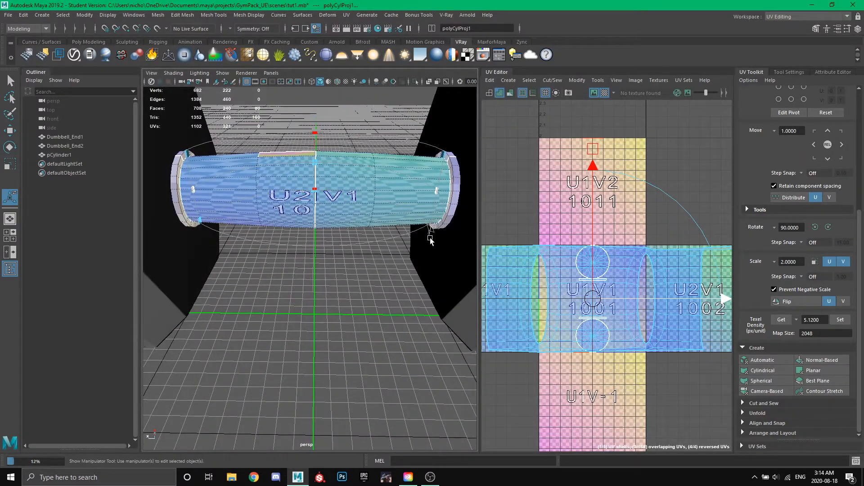
alt+drag(428, 250, 441, 242)
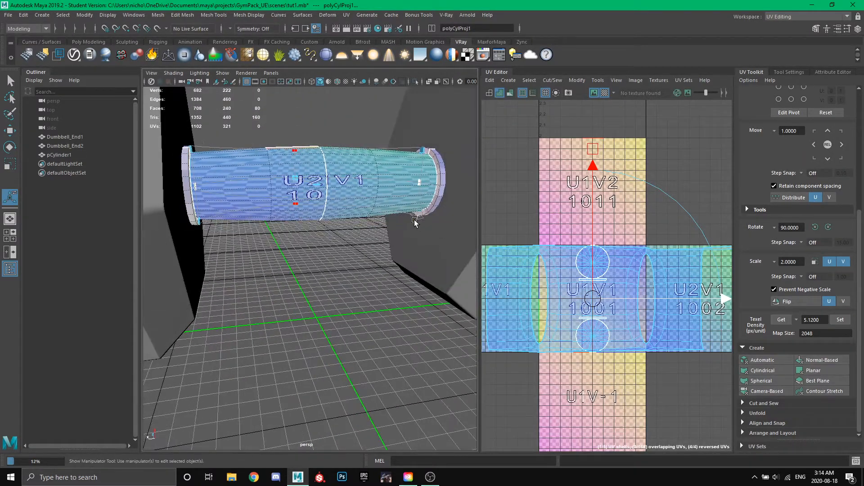
key(w)
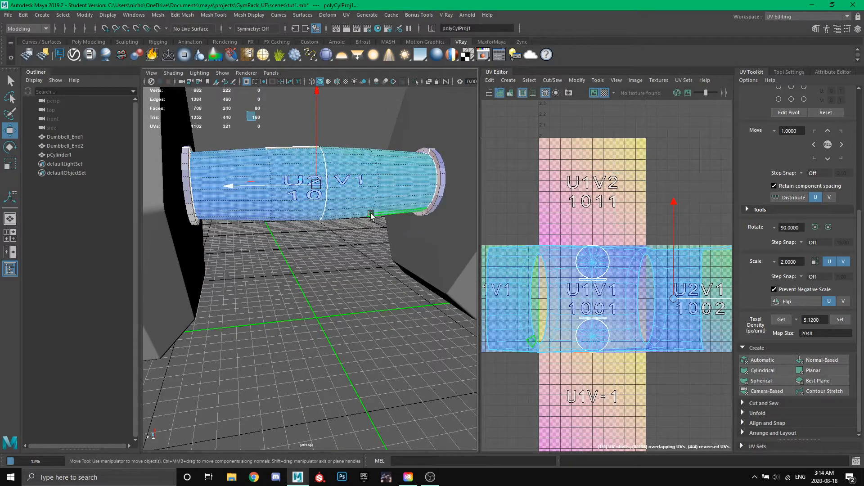
Reapply the Cylindrical projection to the grip faces and show its full transform manipulator.
click(763, 370)
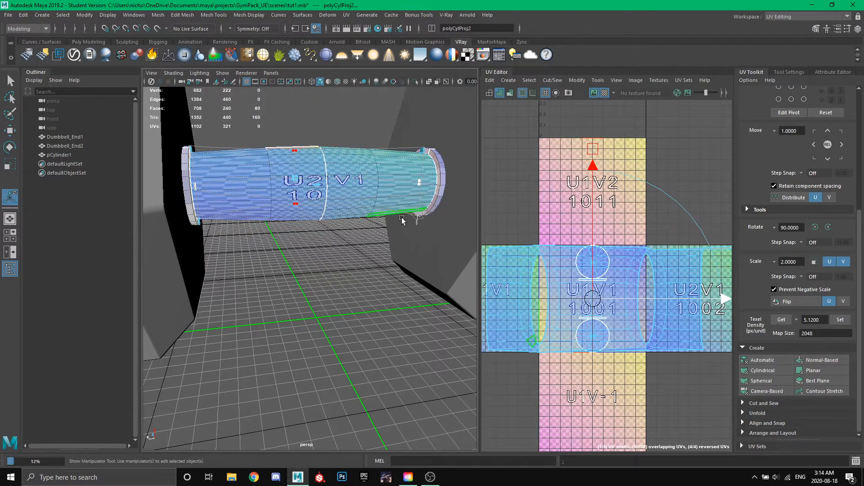
click(417, 221)
alt+drag(399, 230, 393, 260)
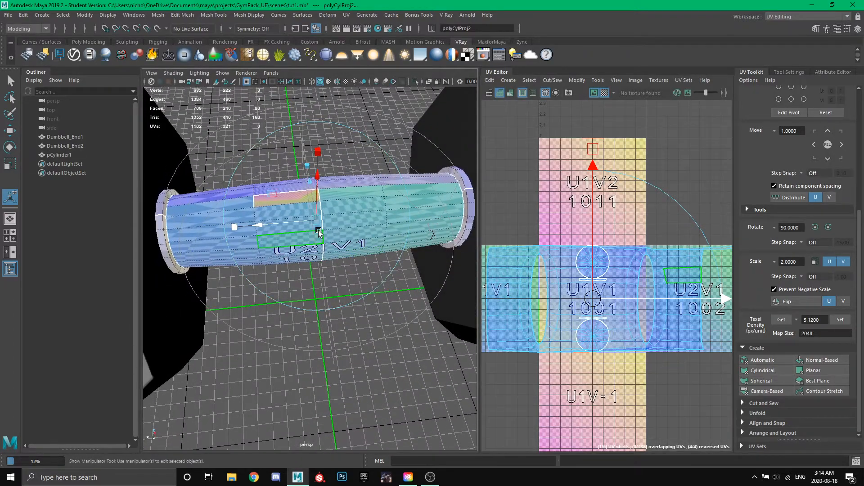
alt+drag(319, 231, 348, 152)
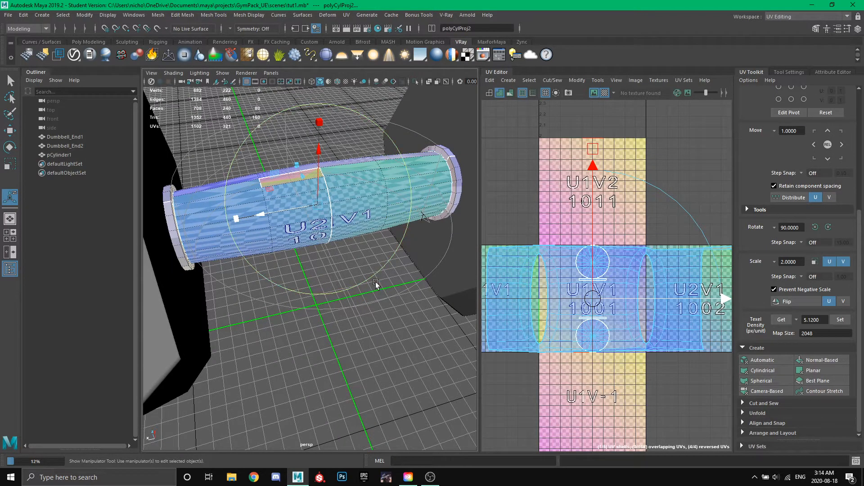
Try rotating the cylindrical projection about 91 degrees around the handle's long axis, and undo the rotation.
click(387, 131)
drag(338, 164, 354, 279)
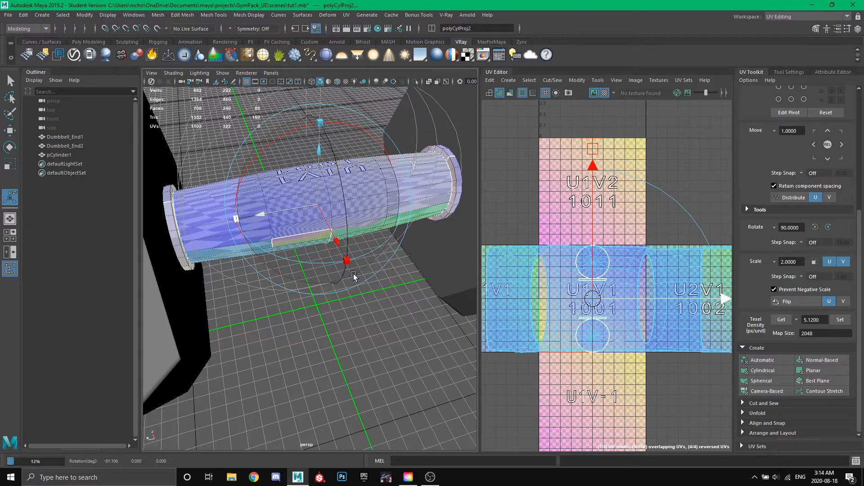
key(ctrl+z)
Rotate the cylindrical projection so that its axis runs along the length of the handle.
drag(296, 133, 220, 292)
scroll(603, 293, down, 4)
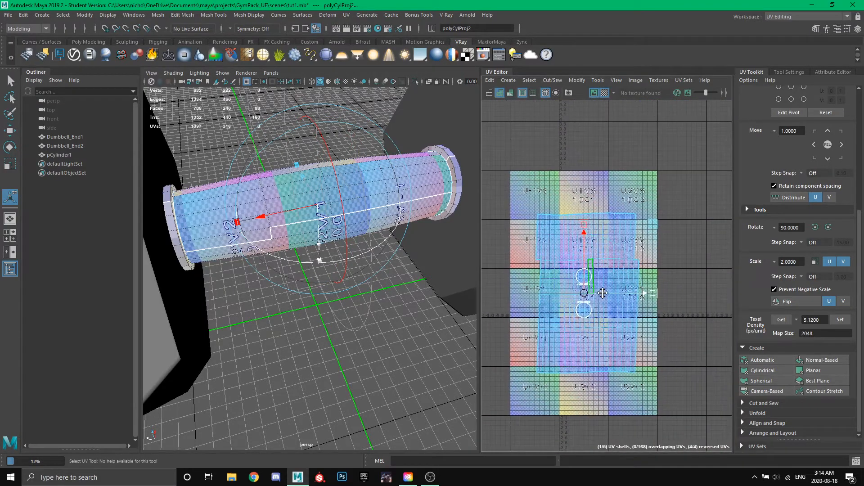
alt+drag(390, 255, 377, 241)
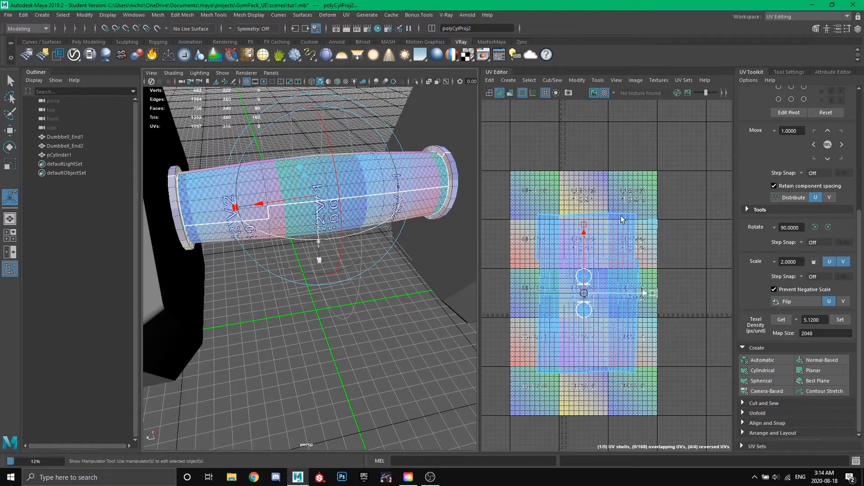
Straighten the grip shell's UVs in both U and V with an angle of 30.
click(744, 413)
scroll(743, 412, down, 2)
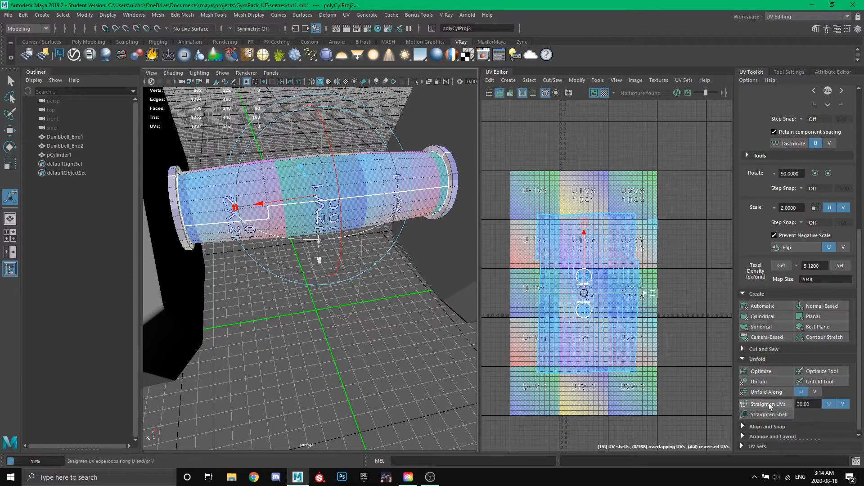
scroll(770, 413, down, 1)
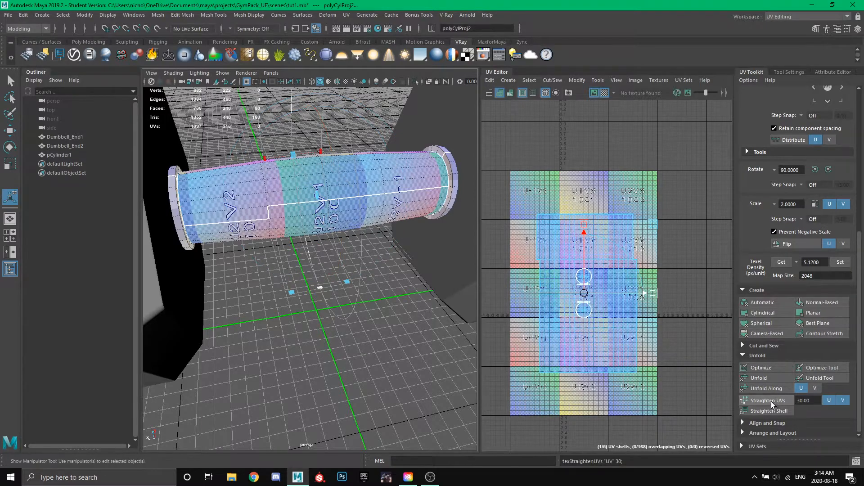
Move the straightened grip UV shell out of the U1V1 column into the neighbouring U2 and U3 tiles.
scroll(612, 238, up, 3)
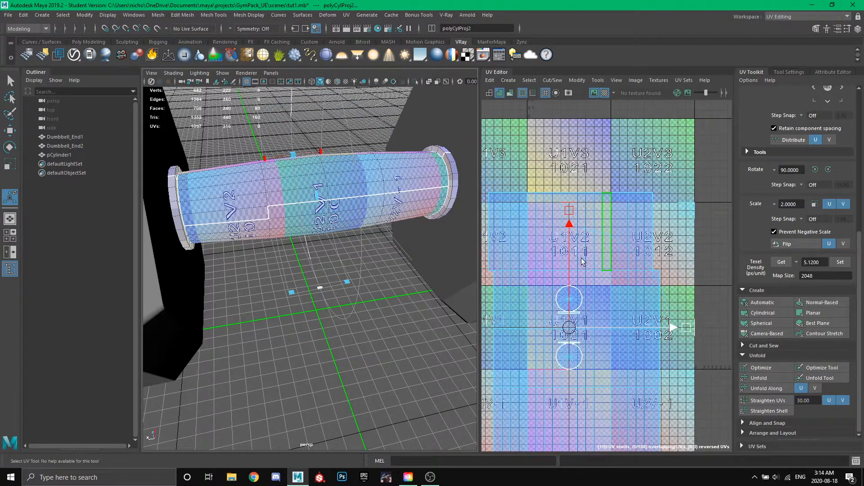
scroll(634, 261, down, 2)
key(w)
drag(554, 313, 642, 274)
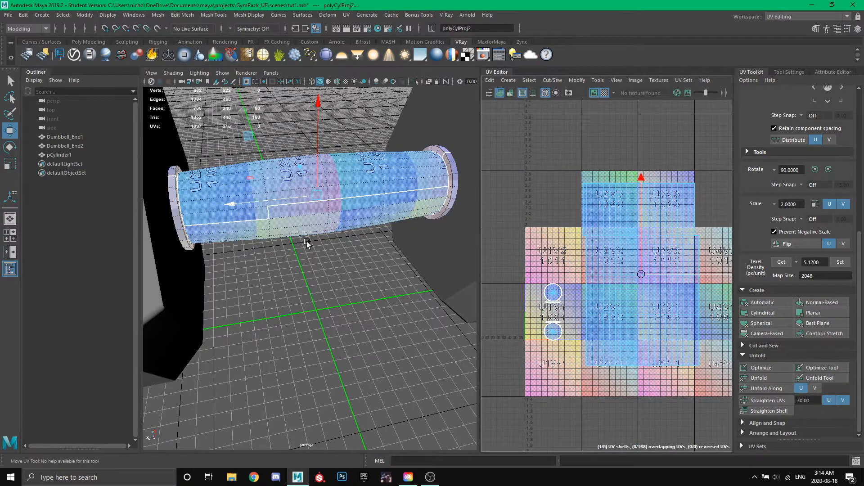
Select the outer rim face loop of one handle flange and create its UVs with a Cylindrical projection.
alt+drag(307, 243, 273, 198)
double_click(273, 198)
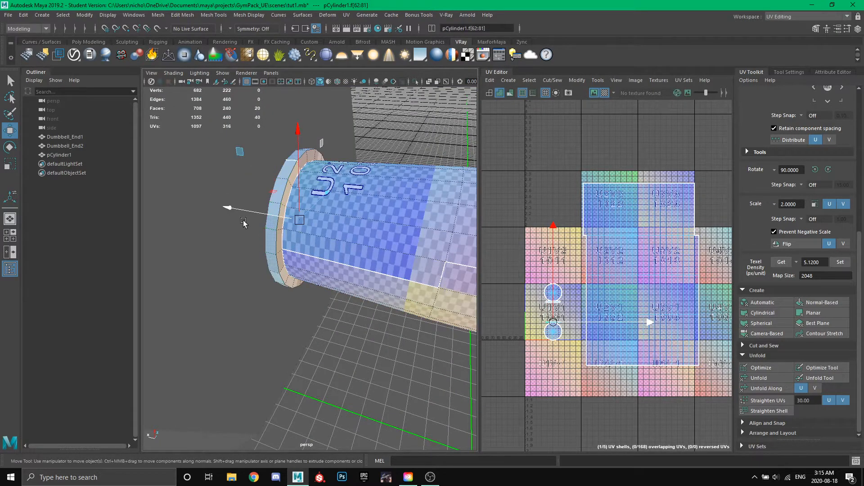
click(762, 312)
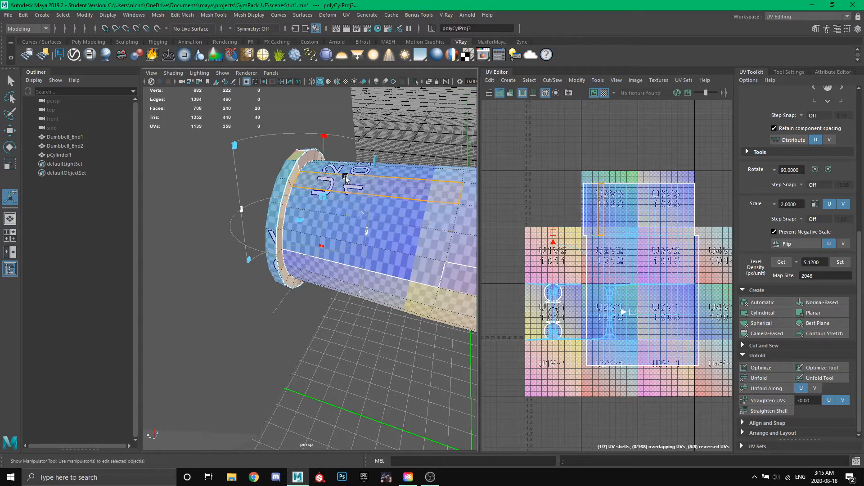
Rotate the flange rim's cylindrical projection by about 91 degrees so that its axis runs along the handle.
click(360, 293)
drag(386, 191, 183, 122)
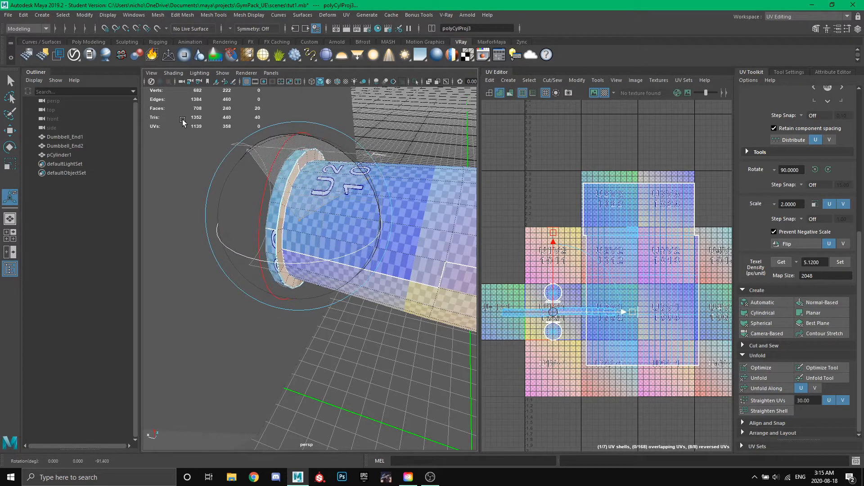
Straighten the flange rim's UVs in U and V with an angle of 30 and move the strip above the grip shell.
click(768, 400)
key(w)
drag(557, 313, 640, 162)
Select the flange's flat ring face loop, create Planar UVs for it and move the ring shell up beside the grip shell.
alt+drag(334, 226, 293, 146)
click(272, 146)
double_click(272, 150)
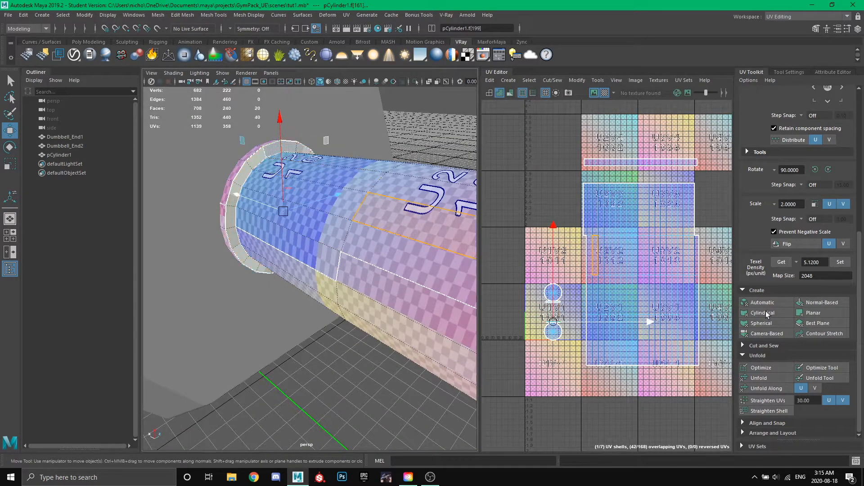
click(813, 313)
drag(557, 315, 547, 194)
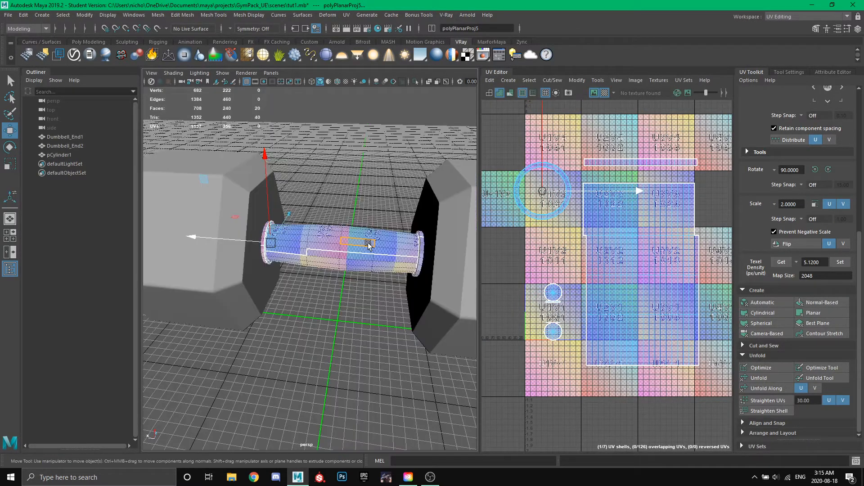
alt+drag(370, 244, 422, 247)
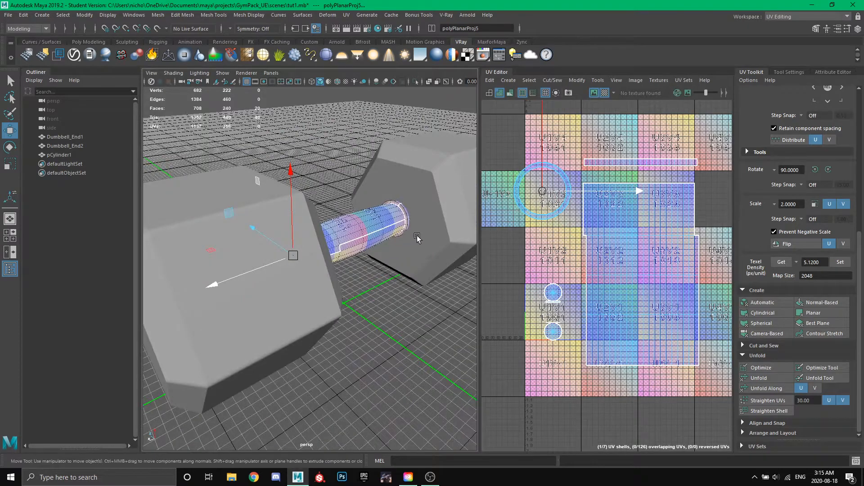
click(431, 477)
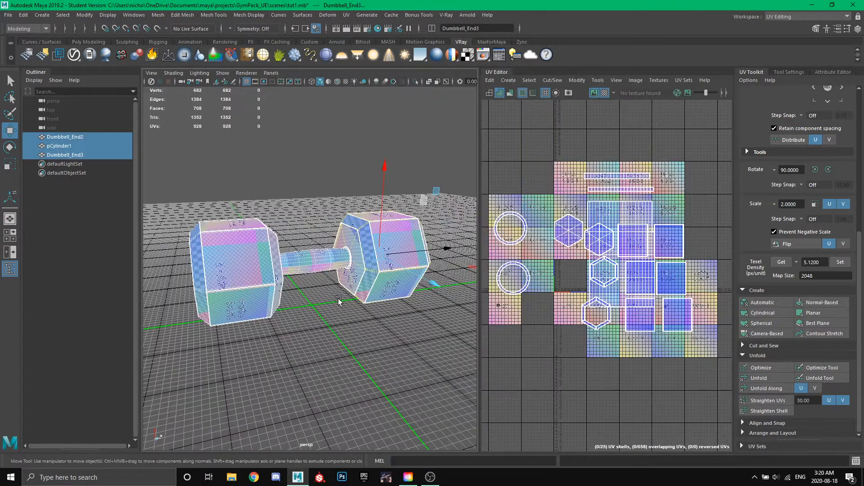
Examine the UV layouts and checker patterns of Dumbbell_End2, the handle and Dumbbell_End3 one after another.
scroll(338, 301, up, 5)
mouse_move(346, 297)
alt+mouse_down()
mouse_move(309, 297)
mouse_move(365, 309)
mouse_move(367, 301)
mouse_move(349, 302)
alt+mouse_up()
scroll(363, 300, down, 4)
click(325, 293)
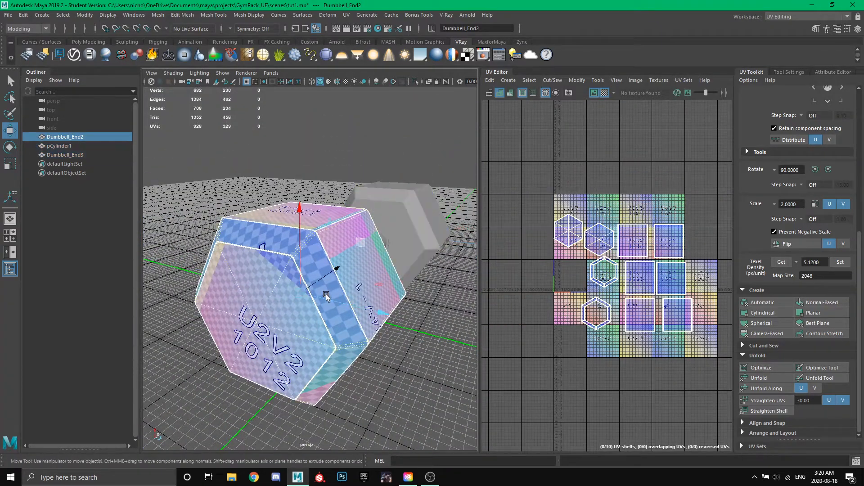
alt+drag(407, 332, 387, 325)
scroll(592, 342, up, 4)
alt+middle_drag(638, 293, 581, 331)
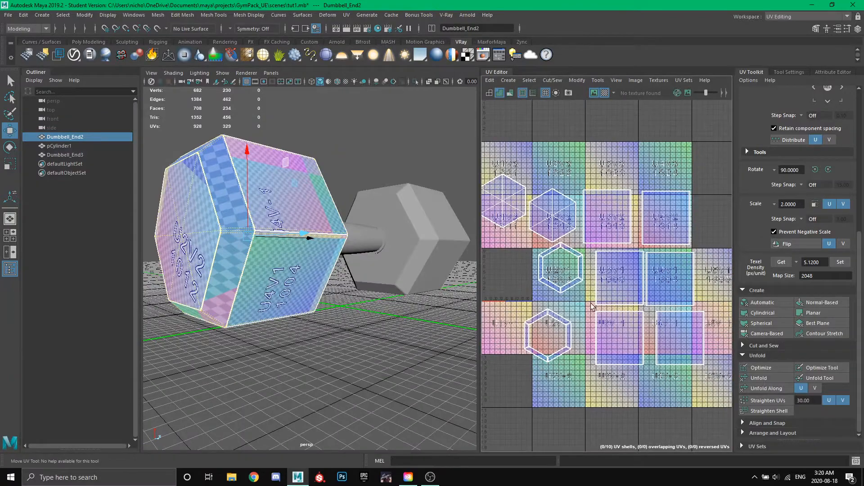
alt+drag(427, 321, 335, 319)
click(311, 253)
alt+drag(374, 288, 401, 301)
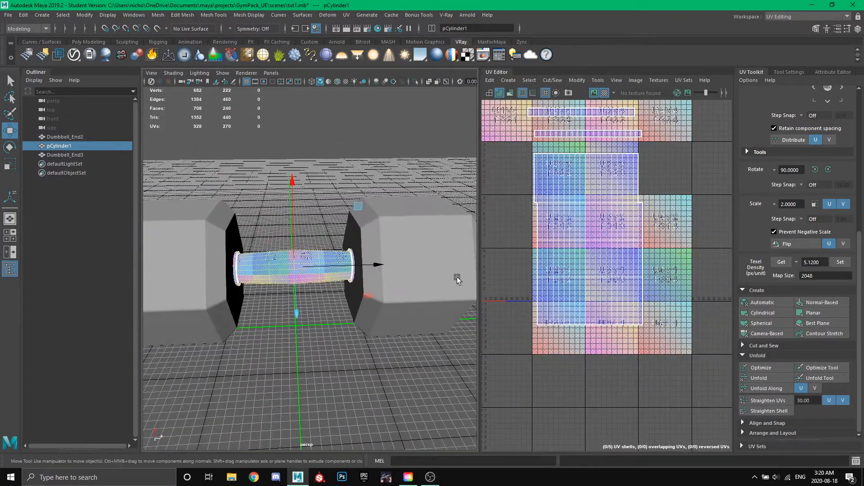
click(406, 268)
alt+drag(406, 268, 359, 319)
scroll(358, 319, down, 5)
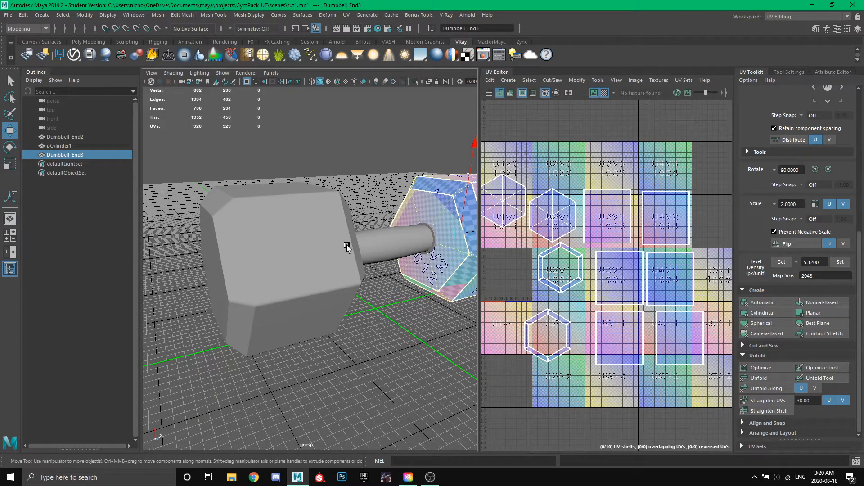
click(329, 270)
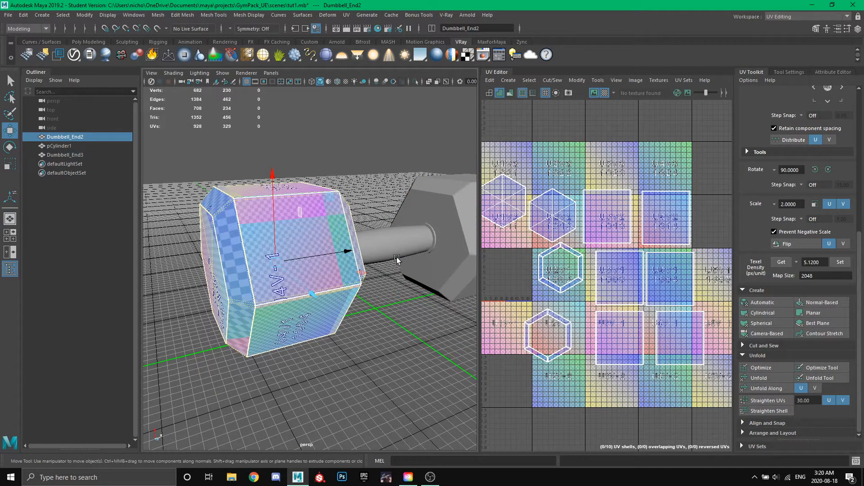
Delete Dumbbell_End3 and replace it with a duplicate of Dumbbell_End2 placed at the other end of the handle.
click(436, 244)
alt+drag(437, 245, 238, 256)
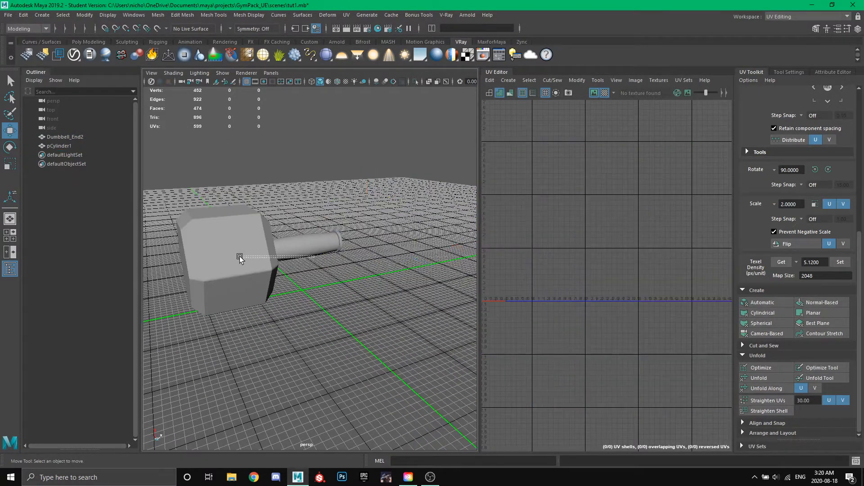
click(238, 256)
key(ctrl+d)
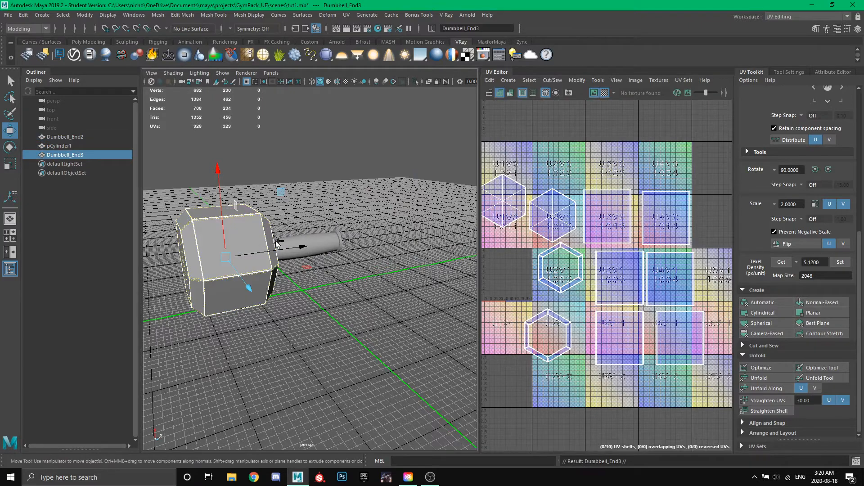
drag(281, 249, 403, 239)
click(407, 302)
click(380, 271)
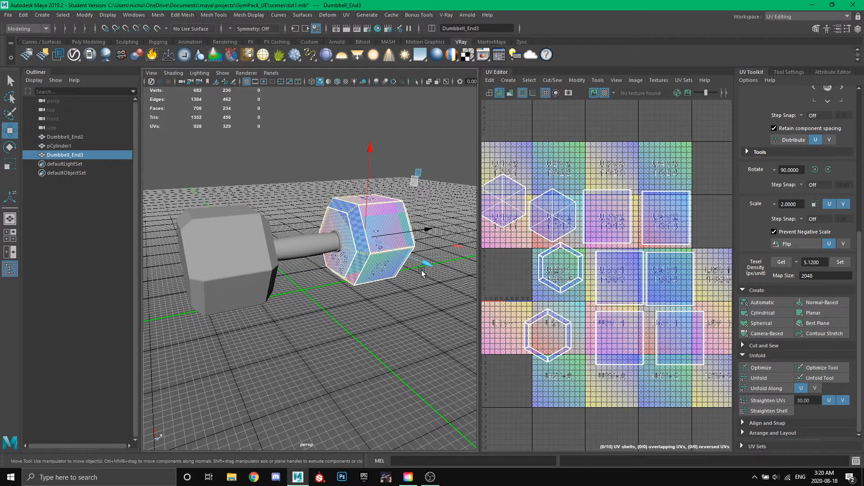
Examine the checker pattern across the edges and bevels of the duplicated dumbbell end up close.
alt+drag(290, 281, 274, 283)
alt+right_drag(287, 283, 401, 276)
alt+middle_drag(401, 277, 376, 283)
alt+drag(376, 283, 306, 322)
alt+right_drag(306, 322, 350, 328)
alt+drag(349, 239, 261, 262)
alt+right_drag(261, 262, 300, 264)
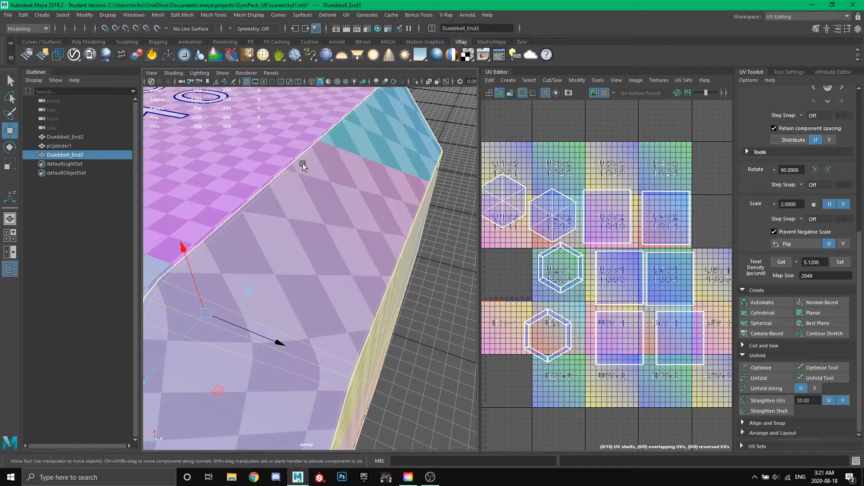
scroll(304, 166, down, 3)
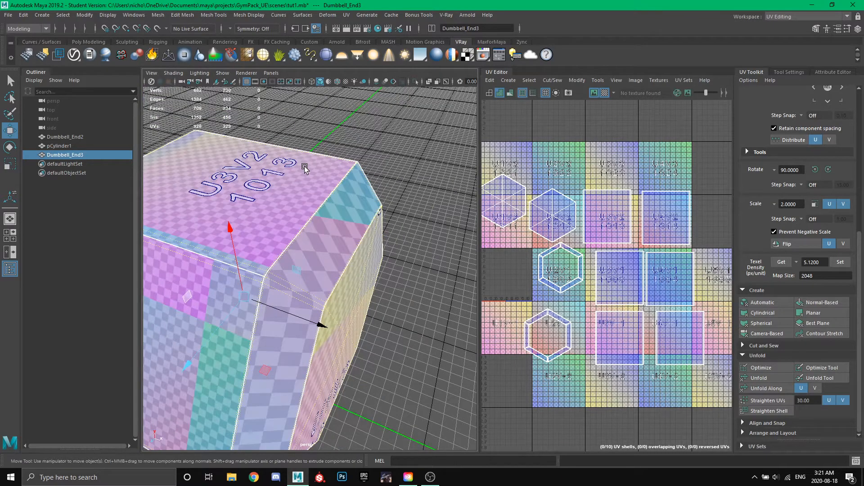
alt+drag(276, 239, 345, 207)
Select the six side faces of Dumbbell_End3 and try inserting an edge loop around their middle with Multi-Cut.
right_drag(345, 200, 346, 154)
click(347, 154)
scroll(343, 126, down, 5)
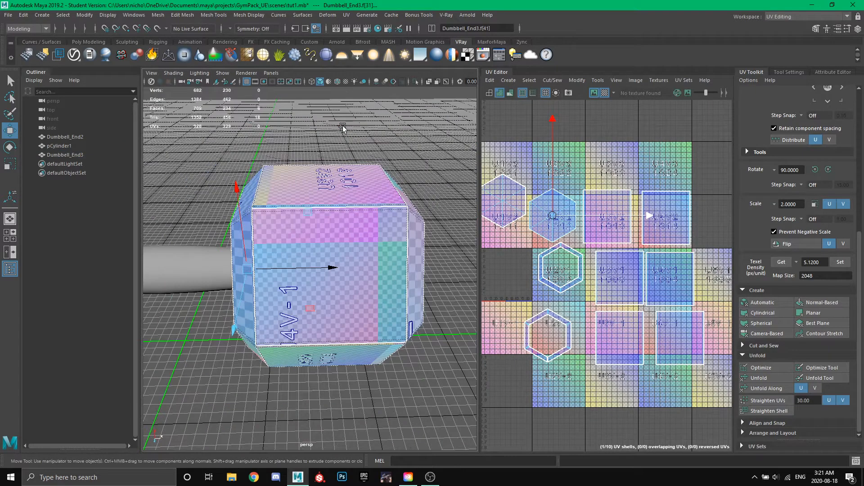
key(shift+period)
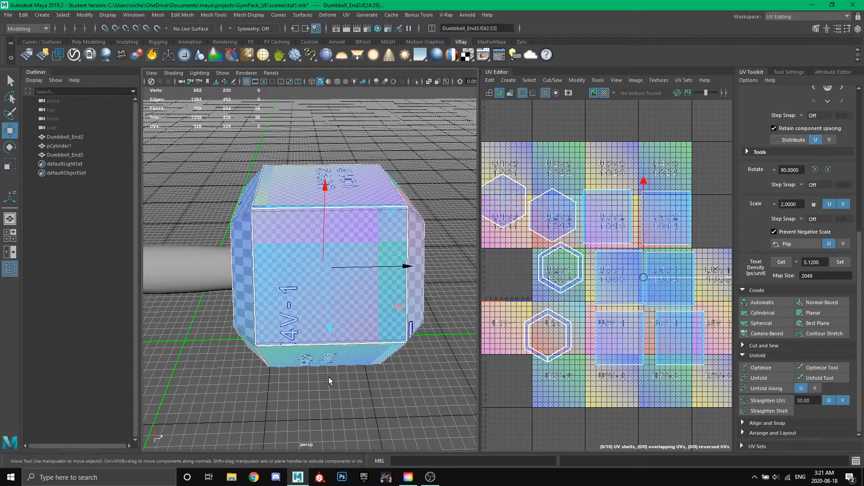
click(89, 41)
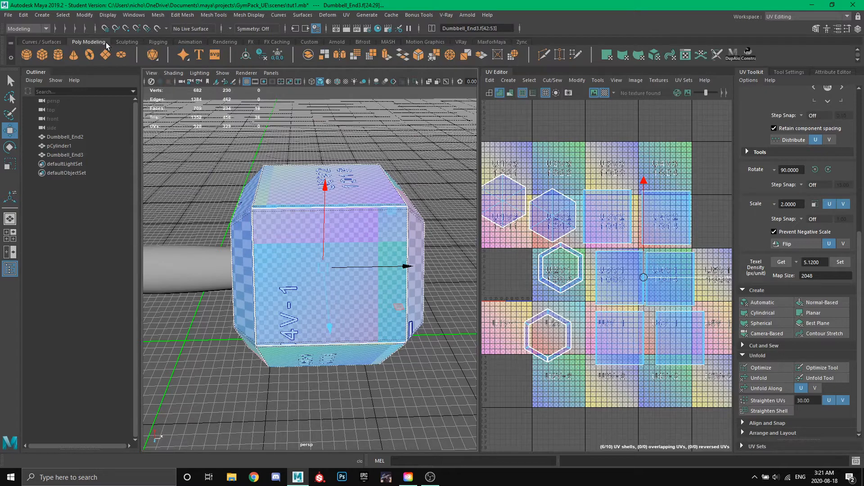
click(543, 55)
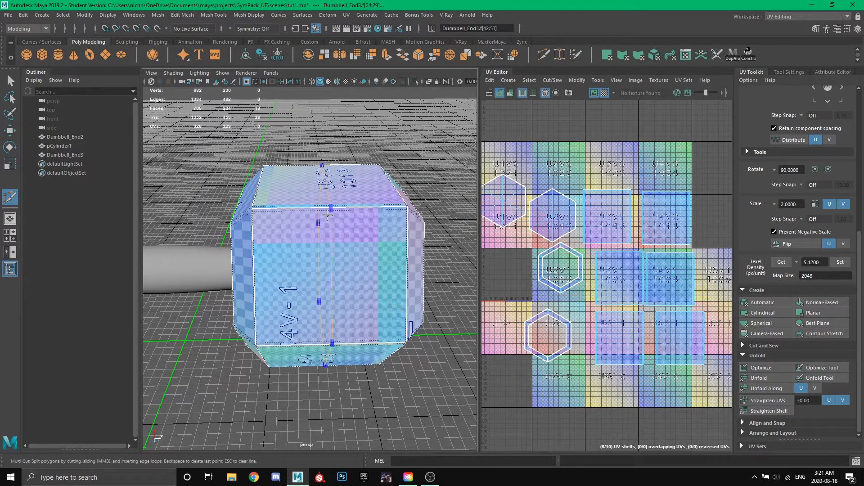
ctrl+click(333, 217)
scroll(637, 273, up, 3)
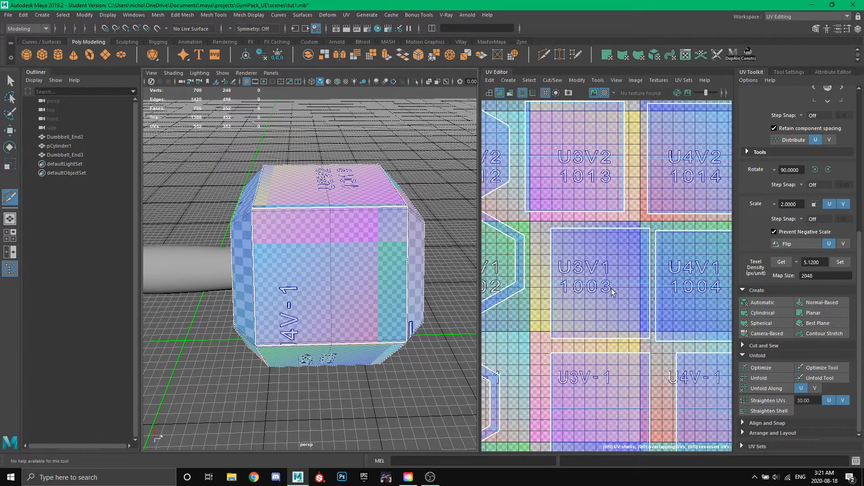
key(ctrl+z)
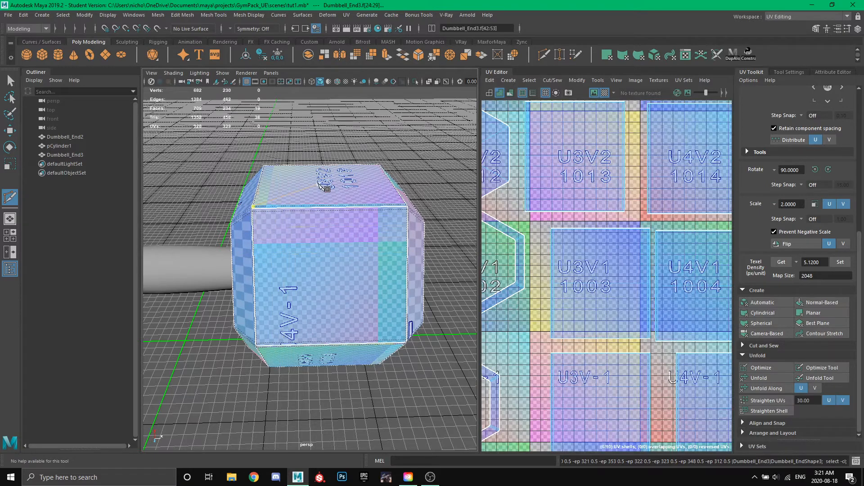
key(w)
Clear the face selection and select both dumbbell ends and the handle together as whole objects.
key(f)
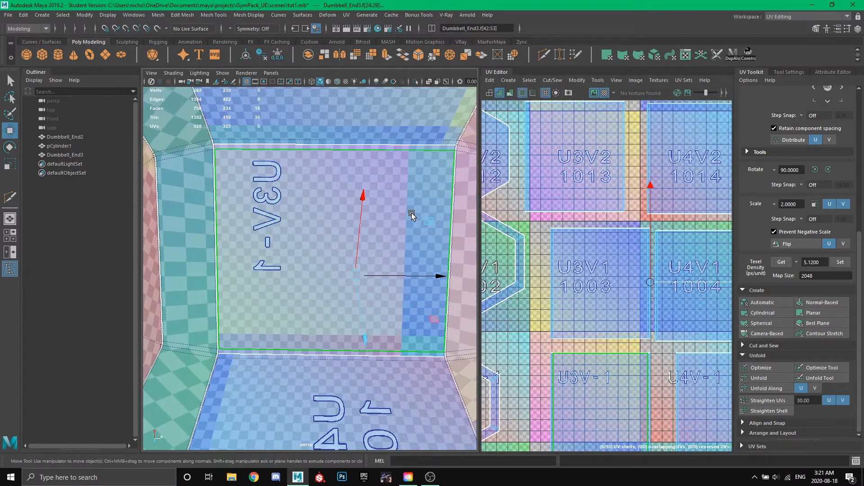
alt+drag(412, 216, 323, 194)
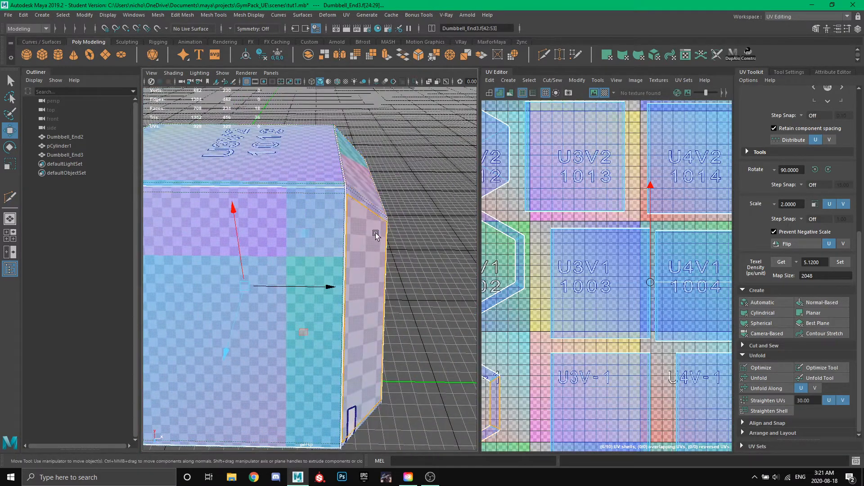
scroll(256, 179, down, 6)
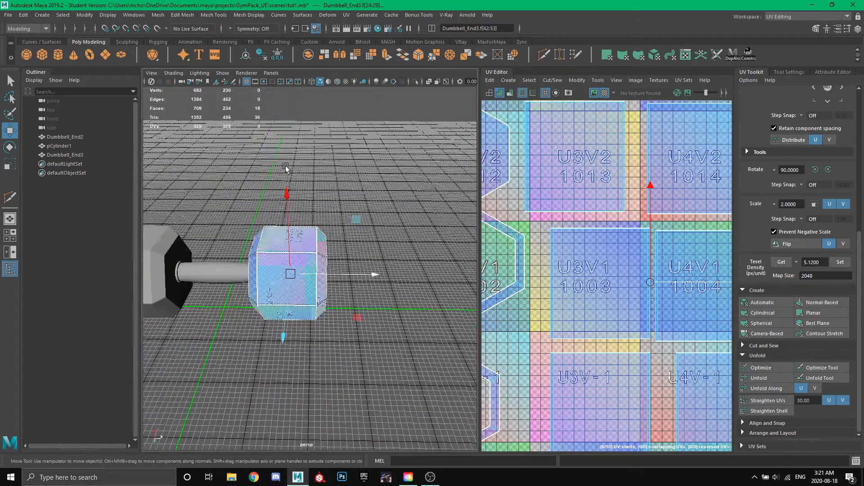
alt+middle_drag(255, 179, 317, 177)
click(317, 177)
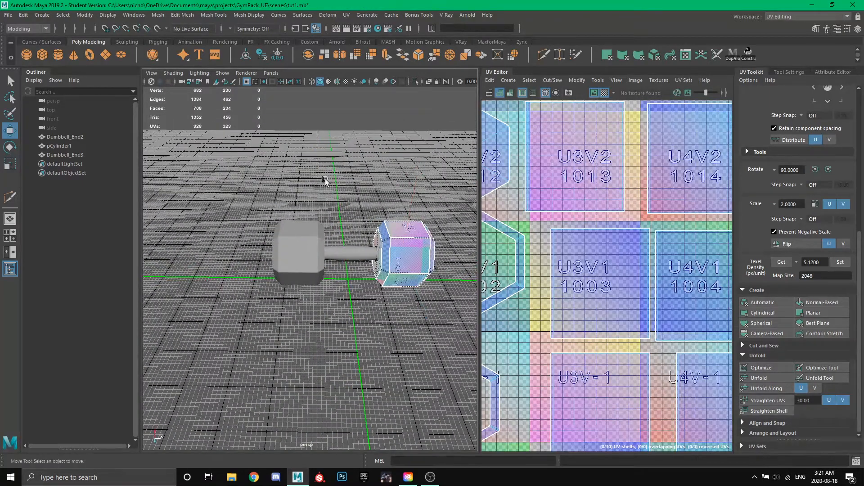
click(321, 249)
right_drag(358, 191, 387, 180)
drag(263, 196, 419, 294)
alt+drag(419, 294, 421, 300)
scroll(540, 268, down, 4)
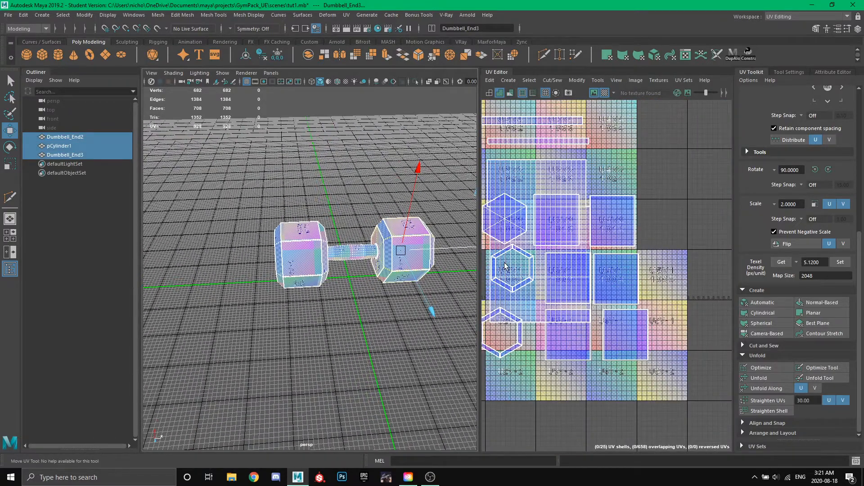
scroll(364, 276, up, 5)
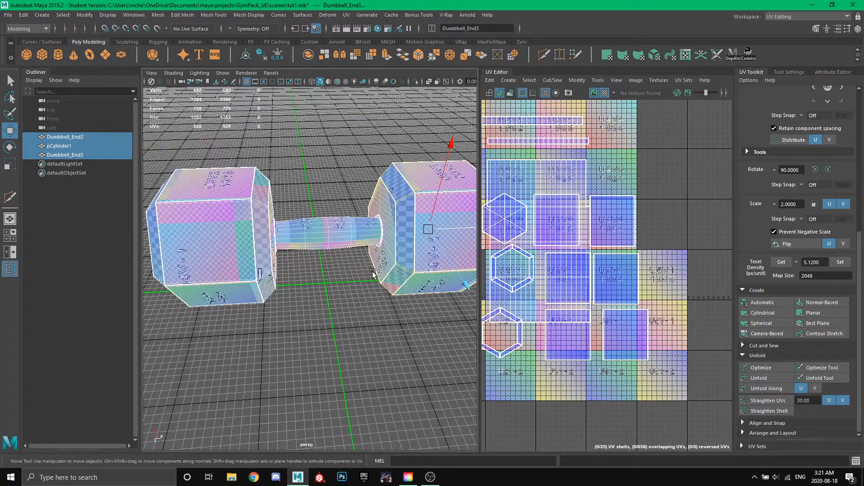
alt+drag(364, 277, 260, 250)
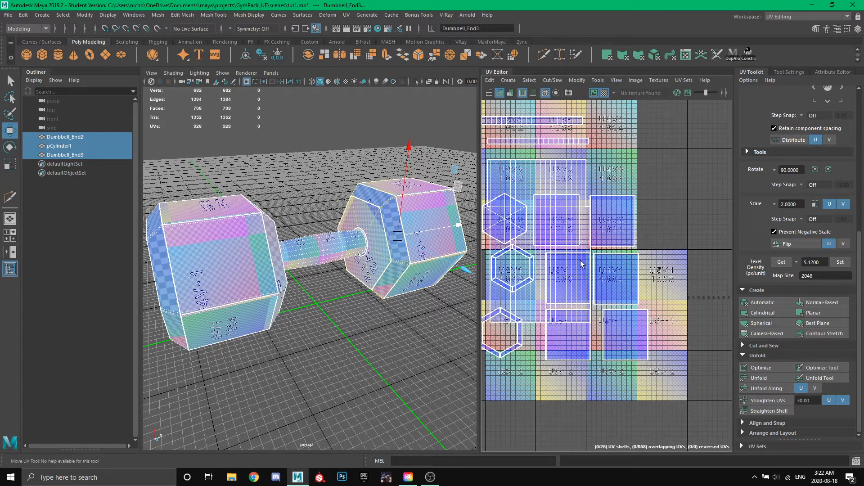
Select the handle's grip UV shell and move it about one and a half tiles further along U.
right_drag(545, 178, 532, 168)
click(536, 179)
drag(553, 242, 622, 224)
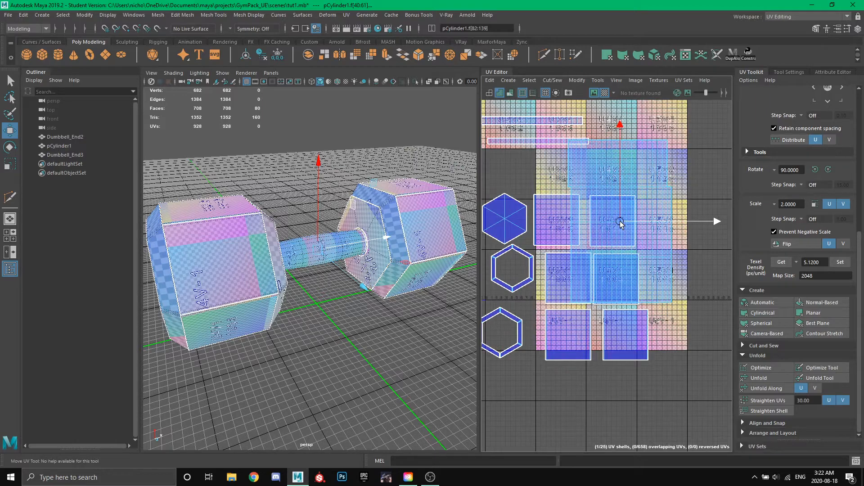
Select both dumbbell ends and the handle as objects and set their texel density to 5.12 at map size 2048.
scroll(353, 240, up, 7)
scroll(260, 260, down, 5)
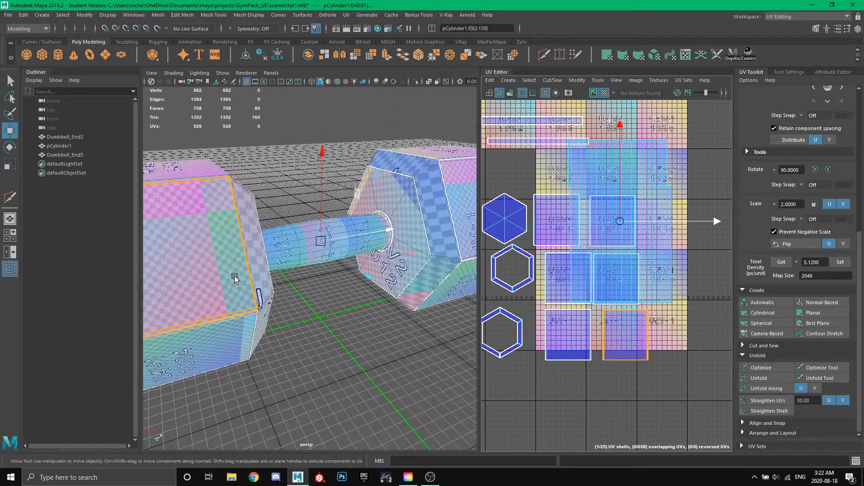
alt+drag(237, 298, 216, 293)
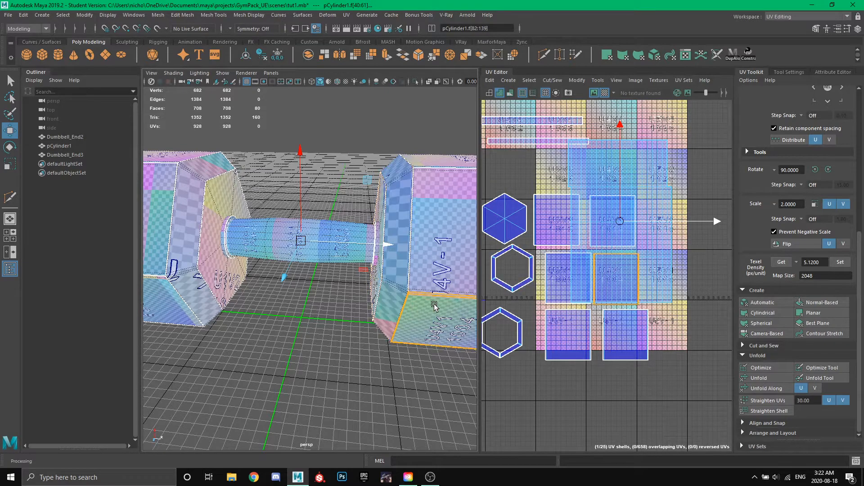
alt+drag(463, 308, 414, 296)
key(shift+a)
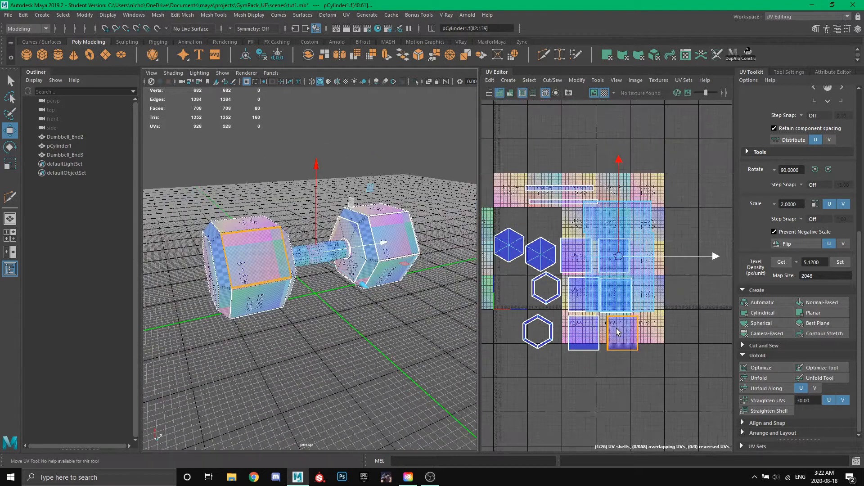
right_click(210, 176)
right_drag(210, 176, 236, 164)
drag(207, 176, 458, 329)
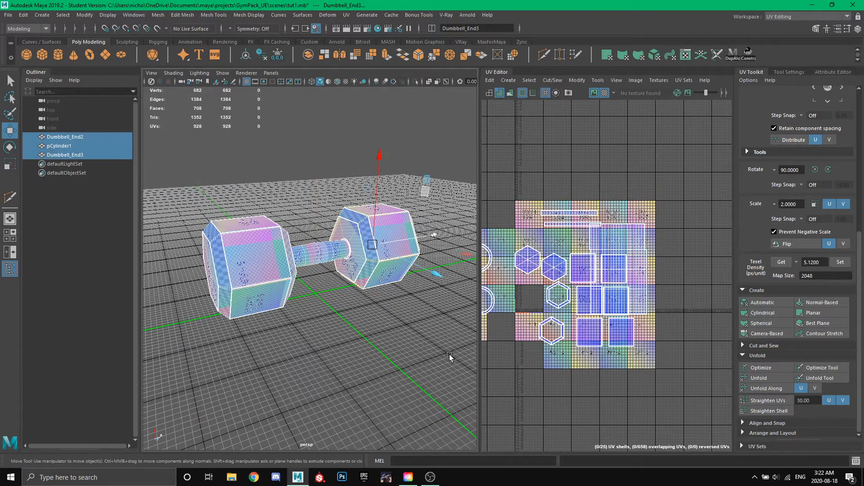
click(819, 262)
click(829, 276)
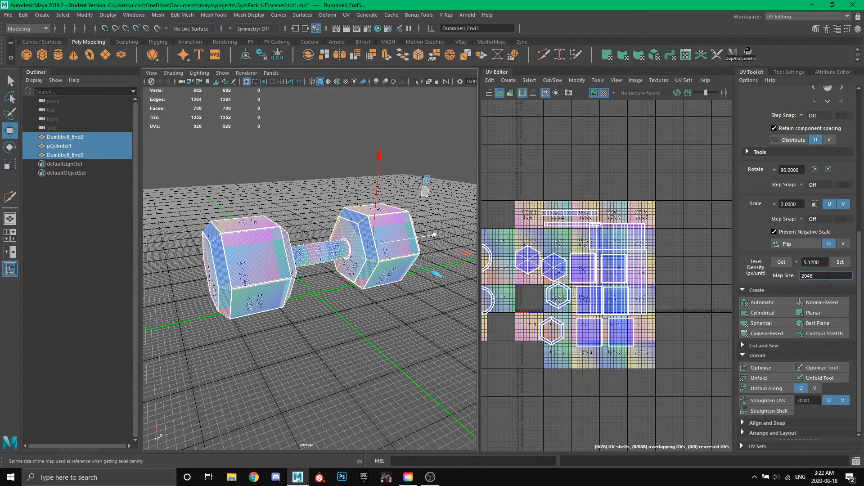
click(839, 263)
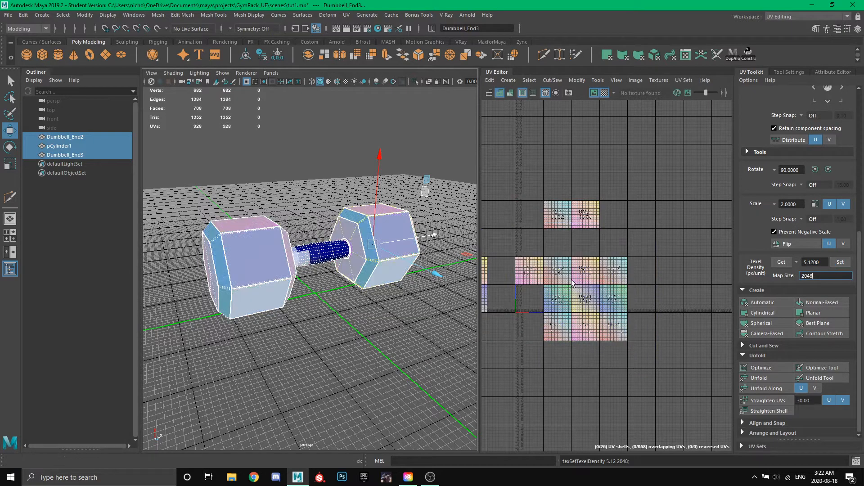
Set the map size to 1024 and reapply the 5.12 texel density to both ends and the handle.
scroll(609, 315, up, 5)
scroll(553, 307, down, 3)
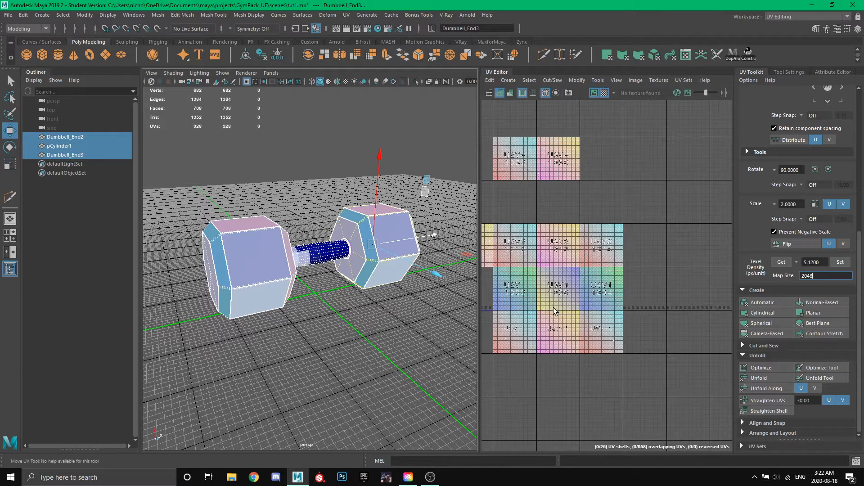
drag(817, 276, 775, 279)
text(1024)
key(Return)
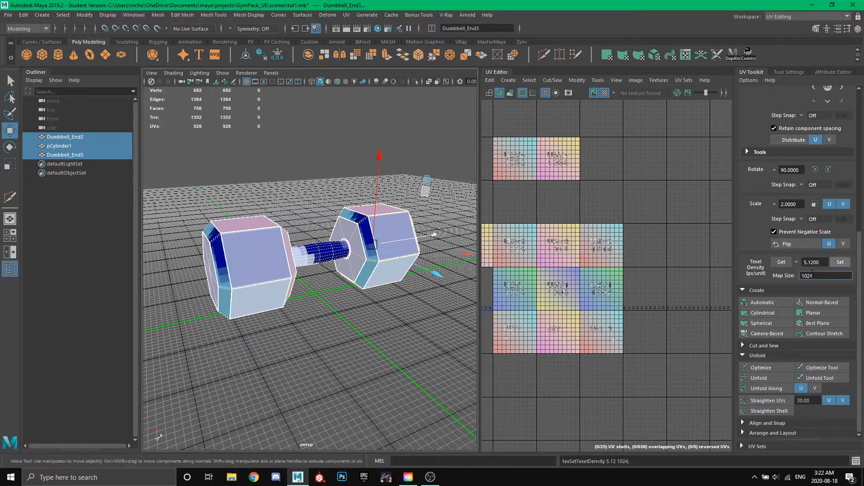
Switch to UV shell selection, select all shells of the dumbbell, and set their texel density to 10.
right_click(565, 280)
right_drag(566, 280, 538, 267)
scroll(579, 290, down, 4)
drag(626, 341, 458, 188)
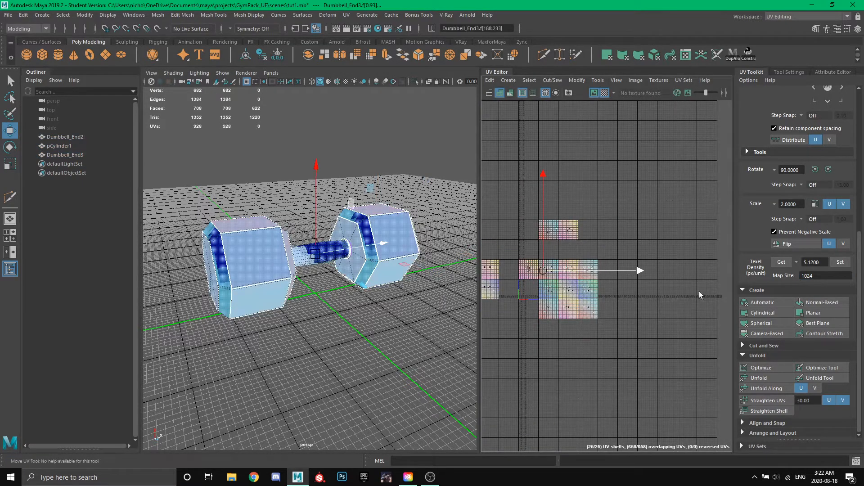
click(823, 263)
text(10)
click(840, 262)
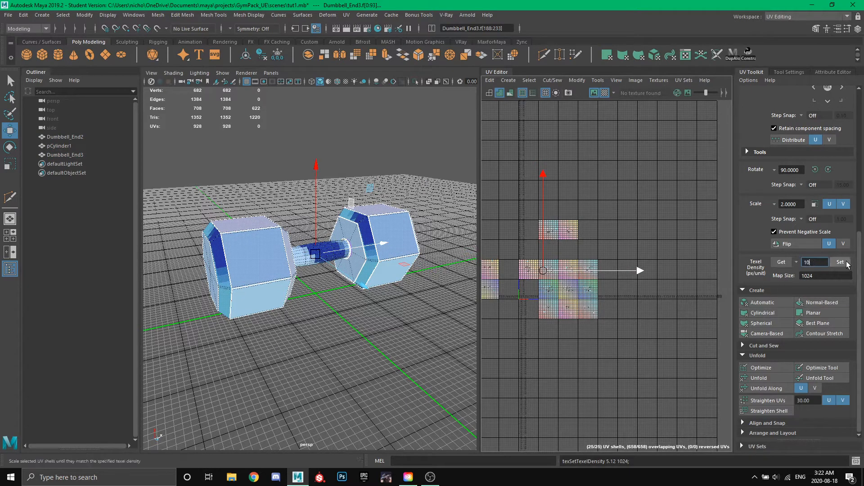
Undo the stray move of the selected UV shells and set their texel density to 20.
scroll(552, 296, up, 5)
middle_drag(552, 298, 626, 269)
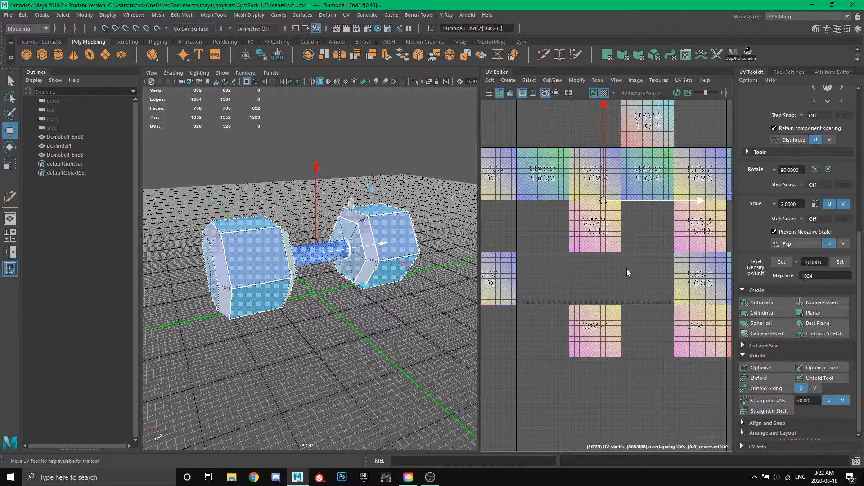
key(ctrl+z)
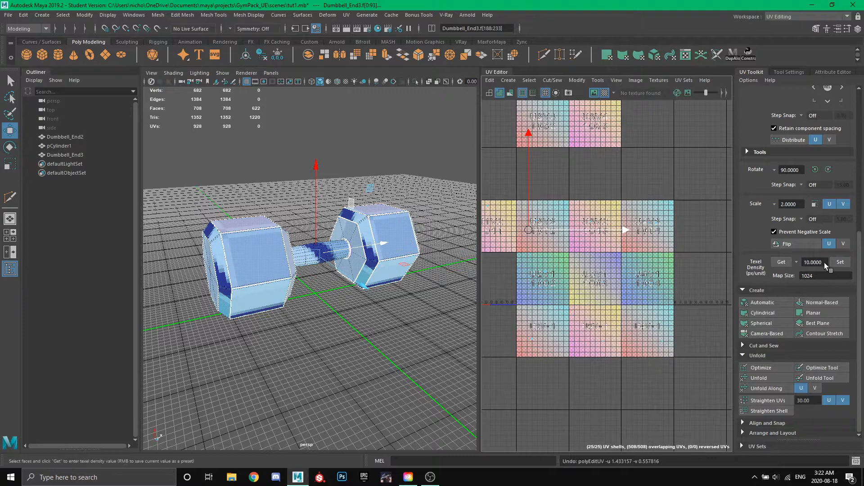
key(ctrl+a)
text(20)
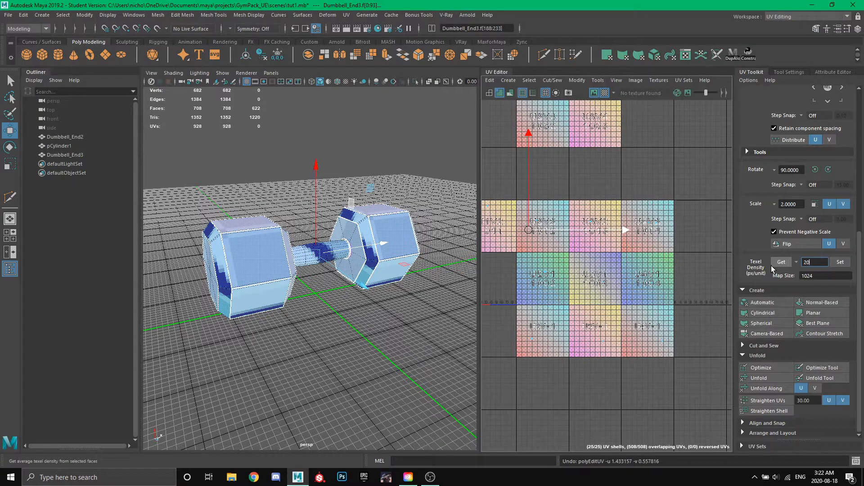
click(840, 262)
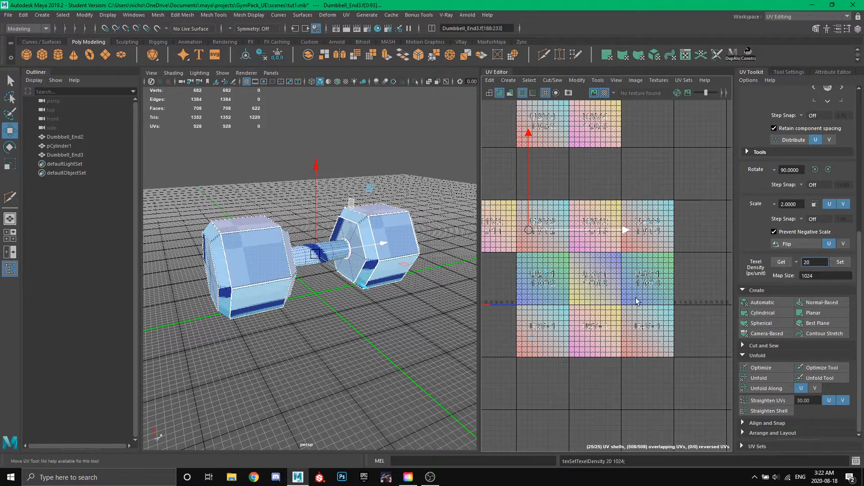
Raise the texel density of all selected UV shells to 50 at map size 1024.
scroll(577, 232, up, 8)
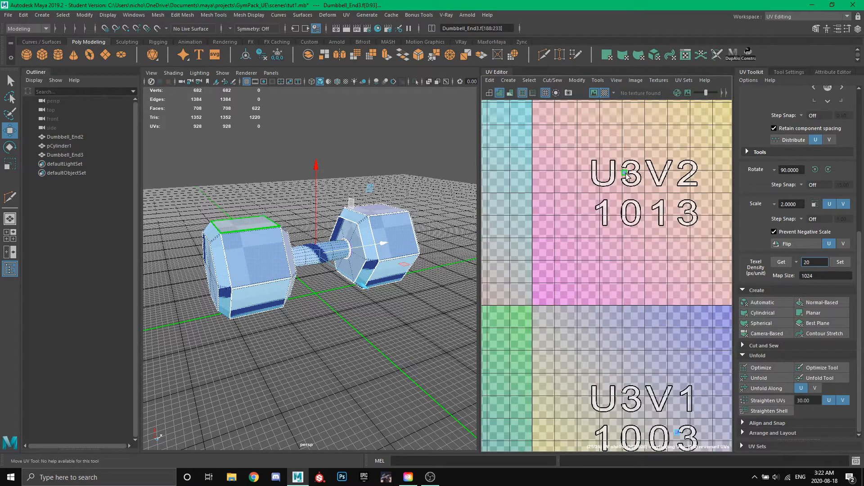
scroll(624, 193, down, 5)
scroll(620, 200, down, 5)
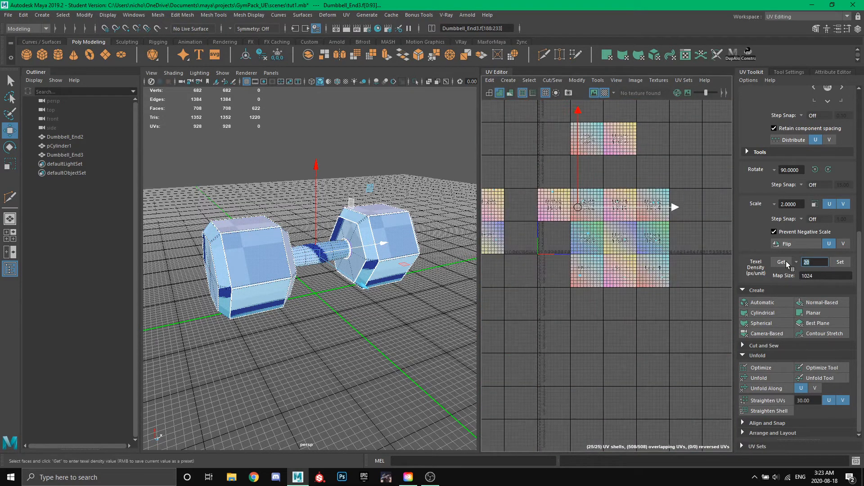
text(50)
click(839, 261)
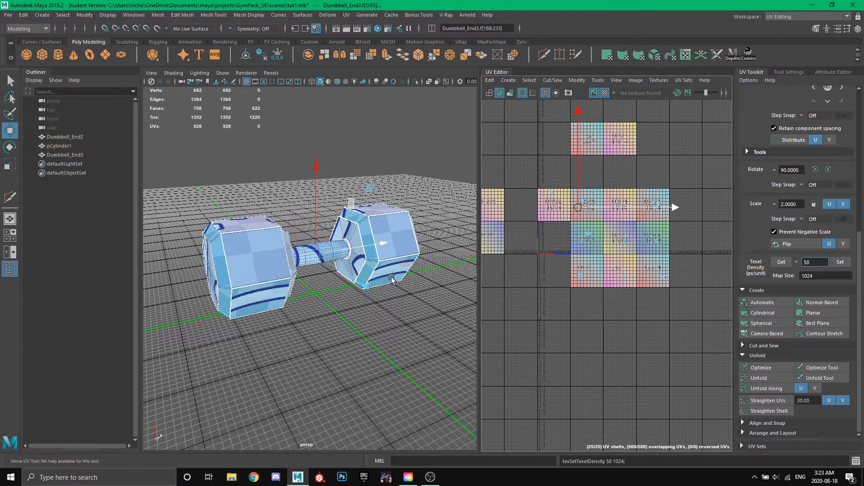
Set the map size to 512 and apply a texel density of 50 to the selected shells.
alt+drag(391, 277, 616, 272)
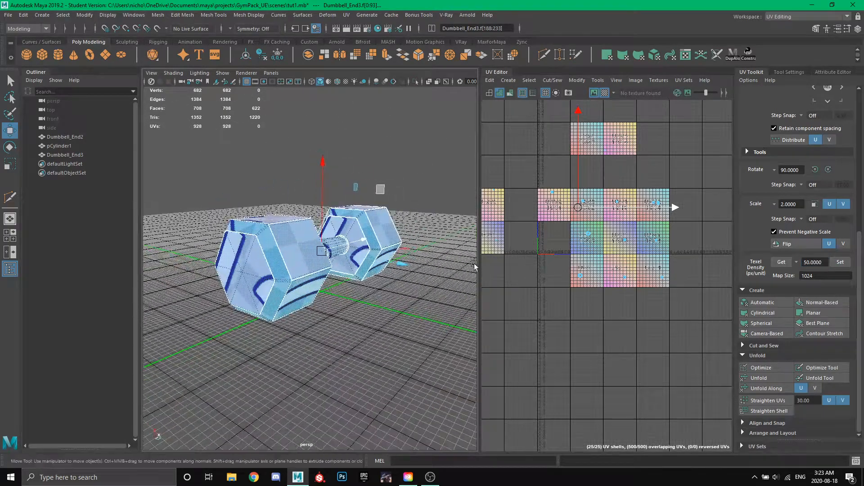
scroll(616, 271, up, 5)
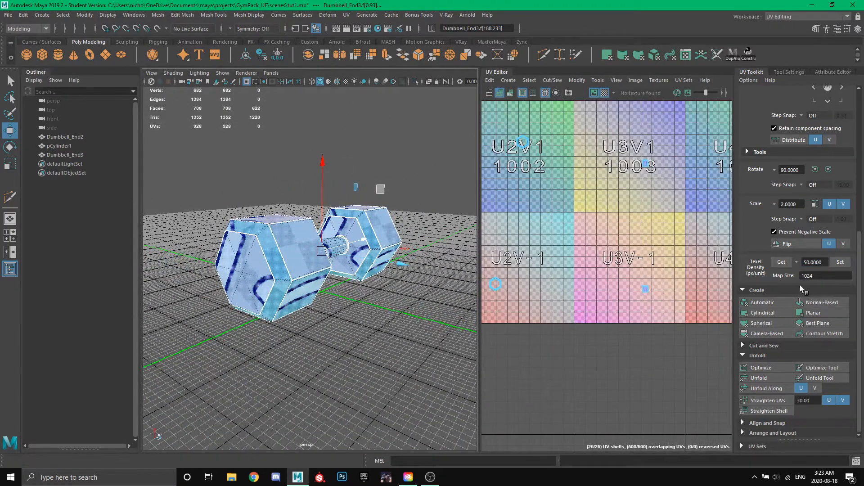
click(823, 263)
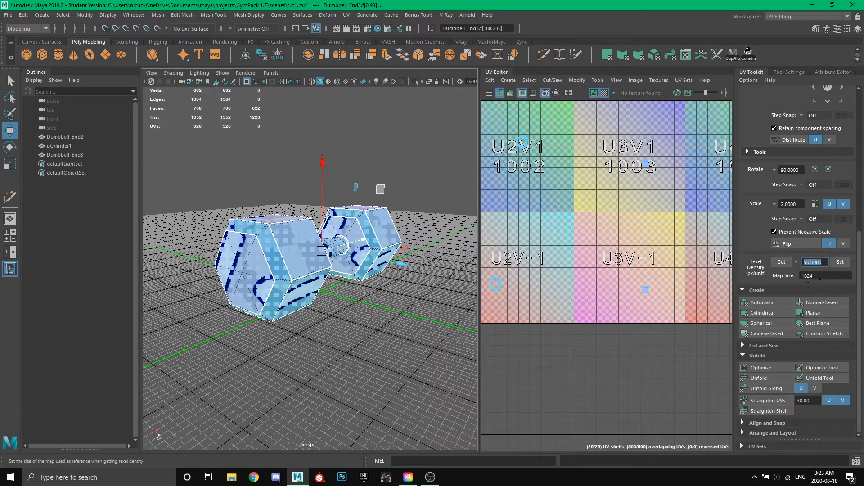
click(821, 276)
text(512)
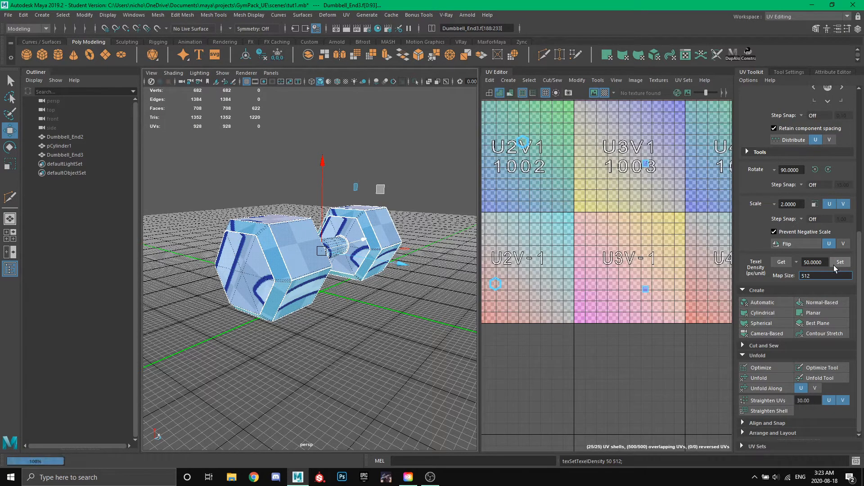
Set the texel density of all selected UV shells to 70 at map size 512.
scroll(642, 264, down, 2)
scroll(641, 262, down, 1)
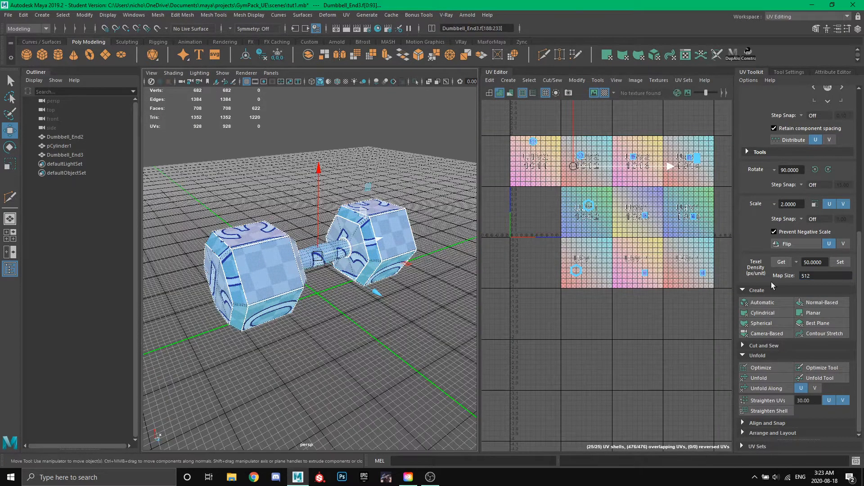
double_click(820, 262)
text(70)
click(838, 262)
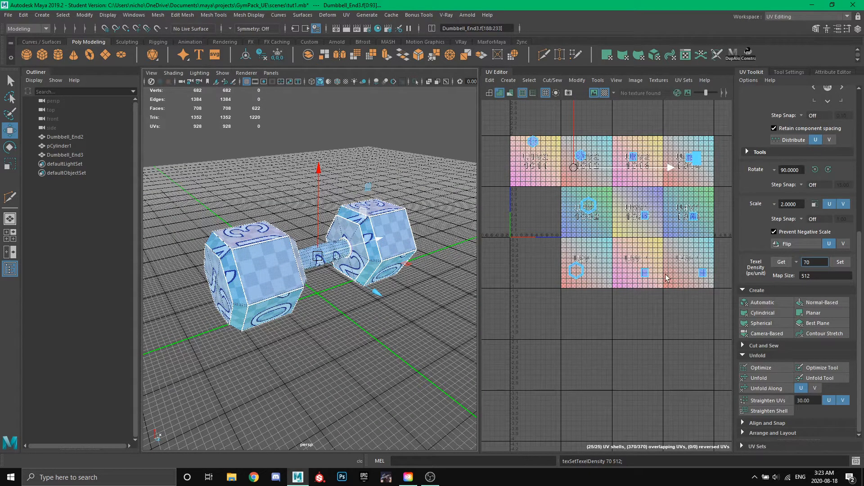
Select a hexagonal ring shell from tile U2V-1 and move it into the lower-left corner of tile U1V1.
scroll(592, 293, up, 2)
mouse_move(637, 240)
middle_down()
mouse_move(712, 258)
mouse_move(632, 247)
middle_up()
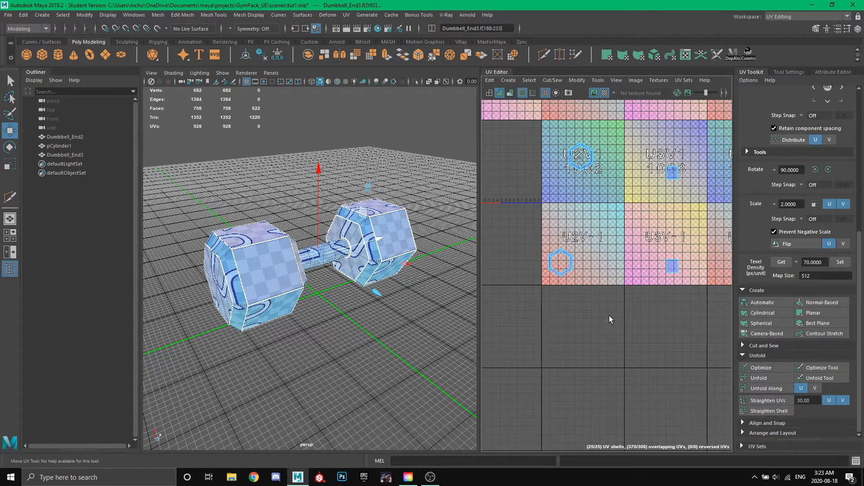
scroll(611, 315, down, 3)
scroll(609, 302, up, 3)
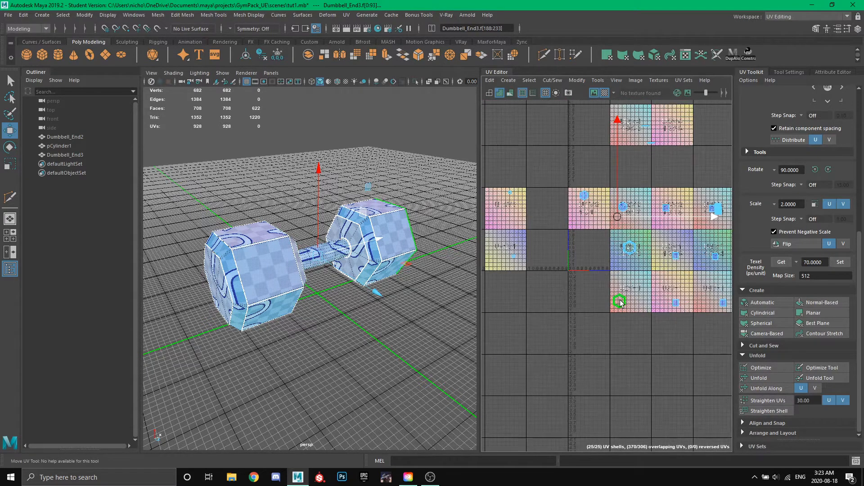
click(619, 305)
middle_drag(621, 303, 550, 240)
scroll(544, 223, up, 3)
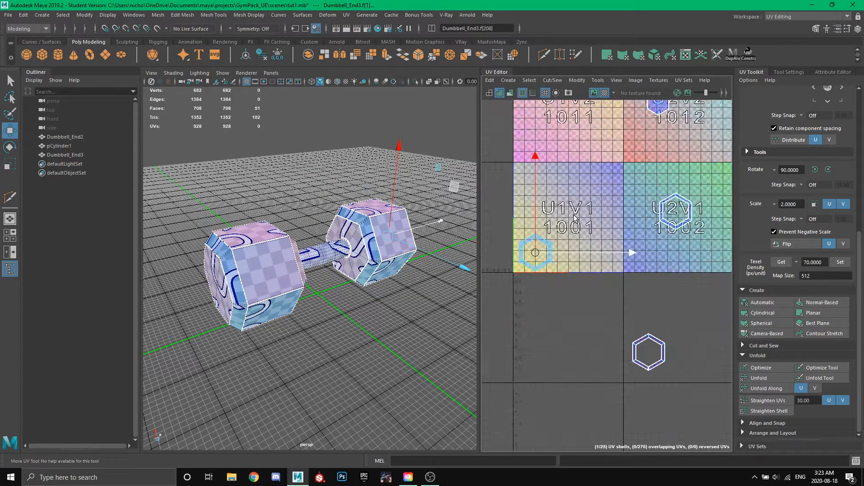
alt+middle_drag(525, 262, 571, 281)
drag(571, 281, 567, 281)
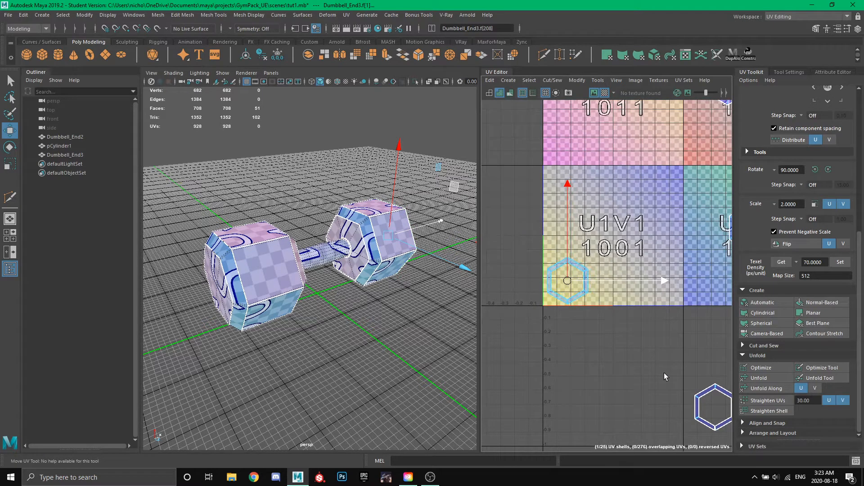
Line up two more hexagonal ring shells beside the first in tile U1V1 and place a hexagonal cap shell above them.
click(694, 398)
click(702, 401)
drag(702, 400, 610, 282)
alt+middle_drag(628, 282, 567, 301)
click(676, 250)
drag(684, 247, 589, 301)
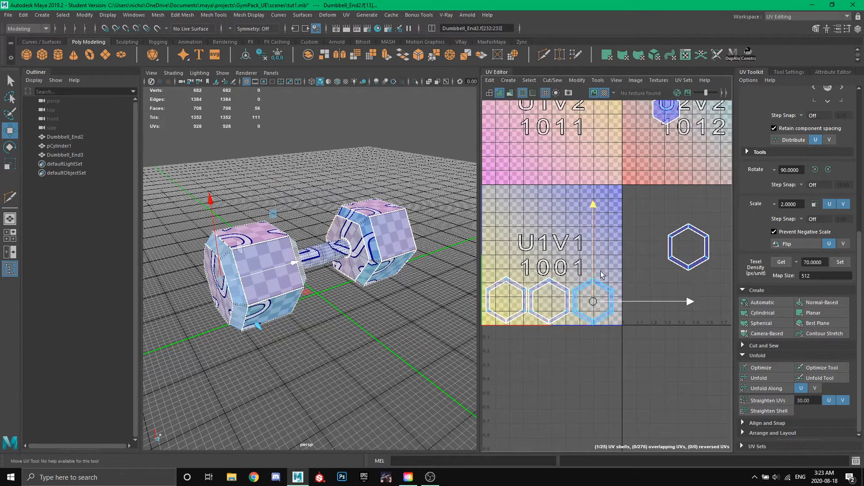
click(664, 119)
drag(664, 118, 608, 268)
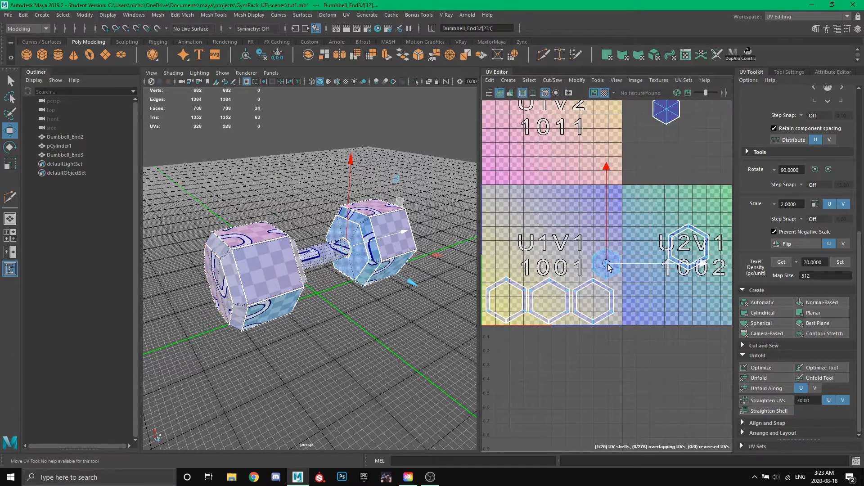
Select all UV shells and bring up the Layout UVs options to review the packing, shell transform and padding settings.
scroll(606, 273, down, 5)
scroll(600, 280, down, 2)
drag(690, 331, 500, 177)
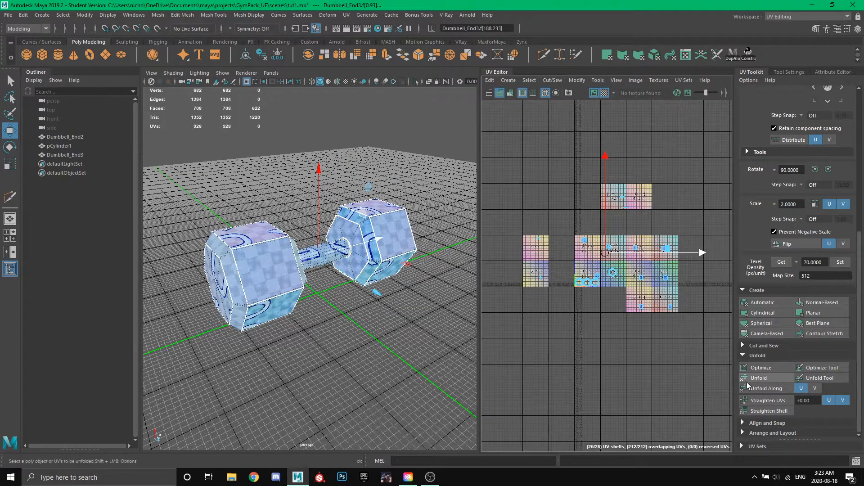
click(743, 433)
scroll(755, 415, down, 5)
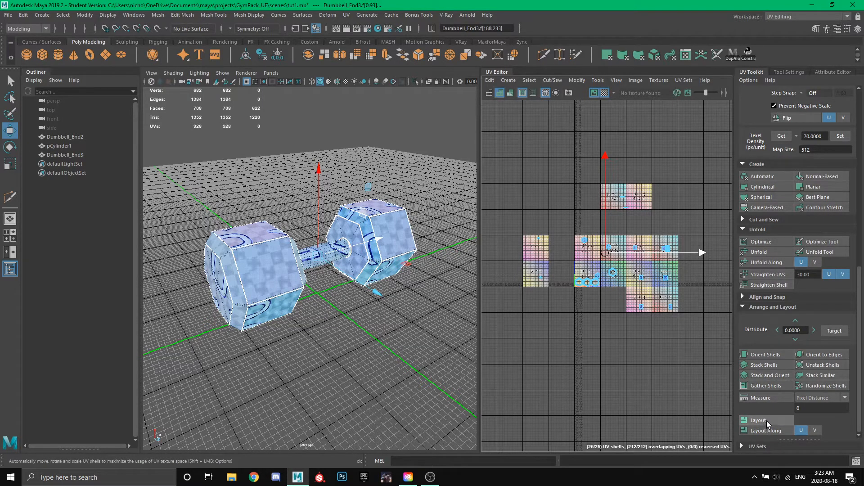
shift+click(766, 420)
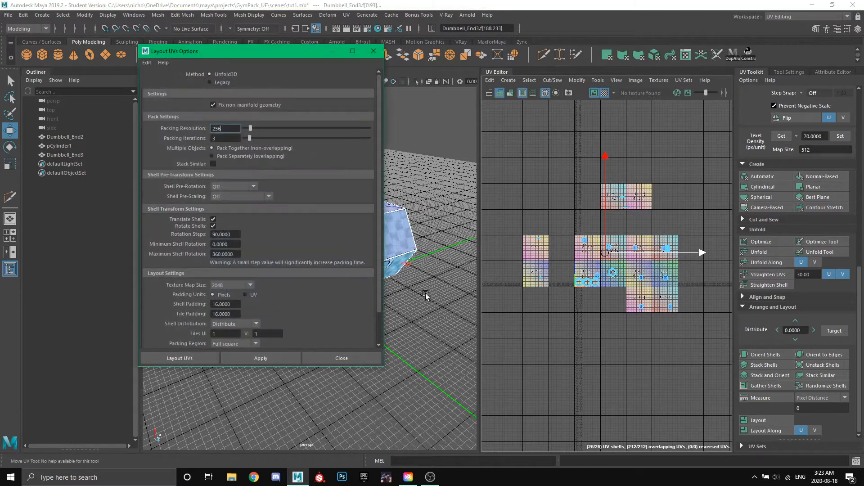
drag(262, 58, 579, 73)
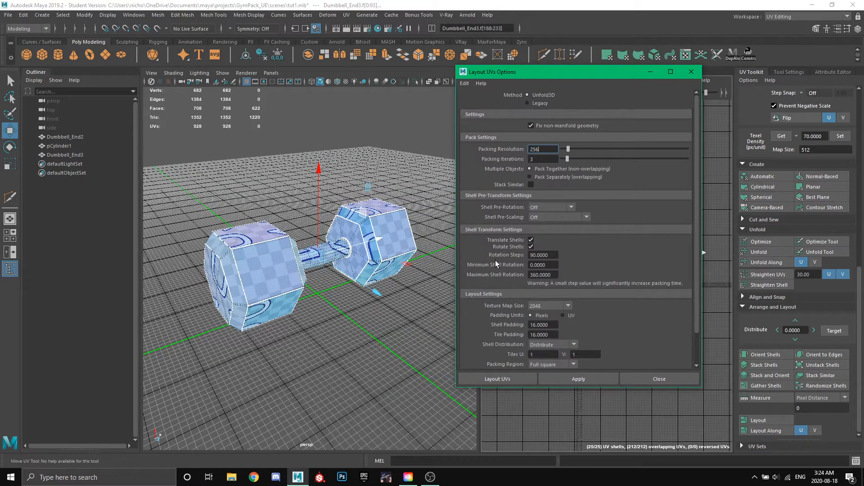
scroll(629, 252, down, 3)
scroll(631, 255, up, 3)
scroll(522, 176, down, 2)
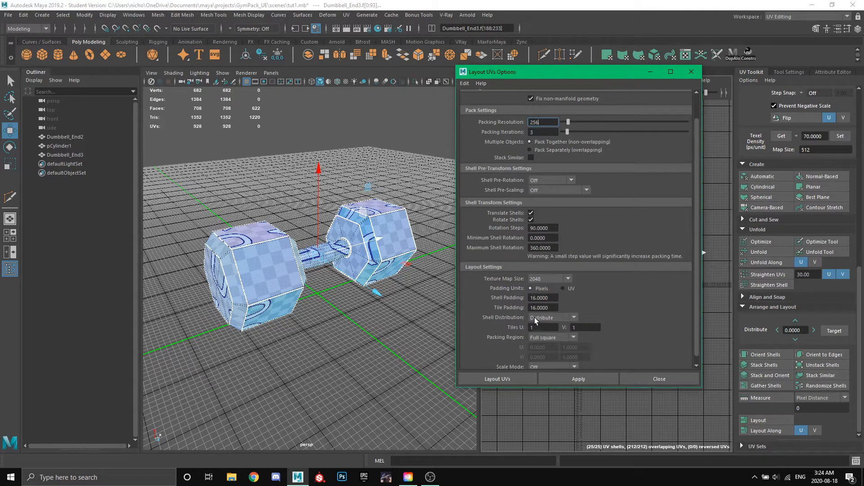
scroll(554, 288, down, 1)
scroll(545, 194, up, 3)
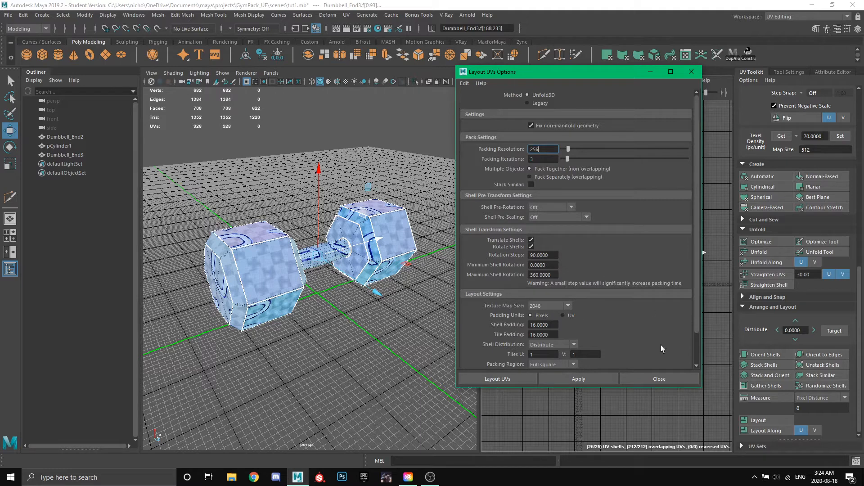
Run the automatic UV layout to pack all selected shells into tile U1V1 and inspect the packed result.
click(761, 420)
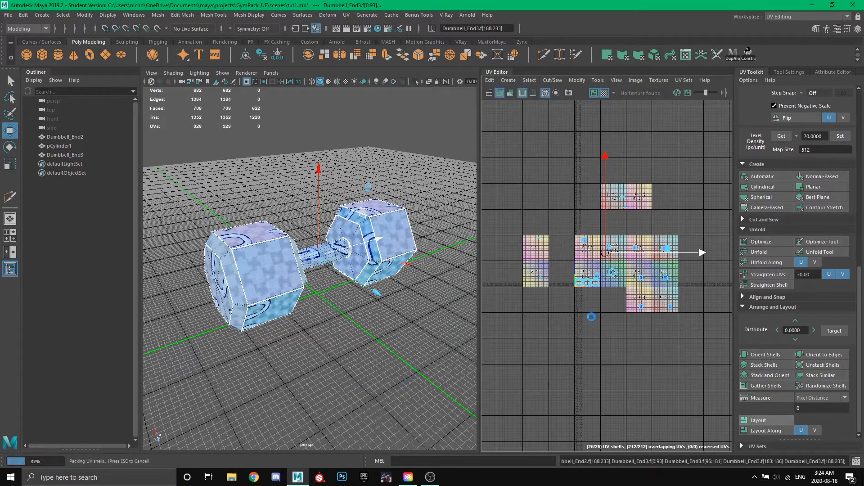
scroll(599, 285, up, 6)
alt+middle_drag(596, 284, 711, 324)
alt+middle_drag(599, 296, 582, 295)
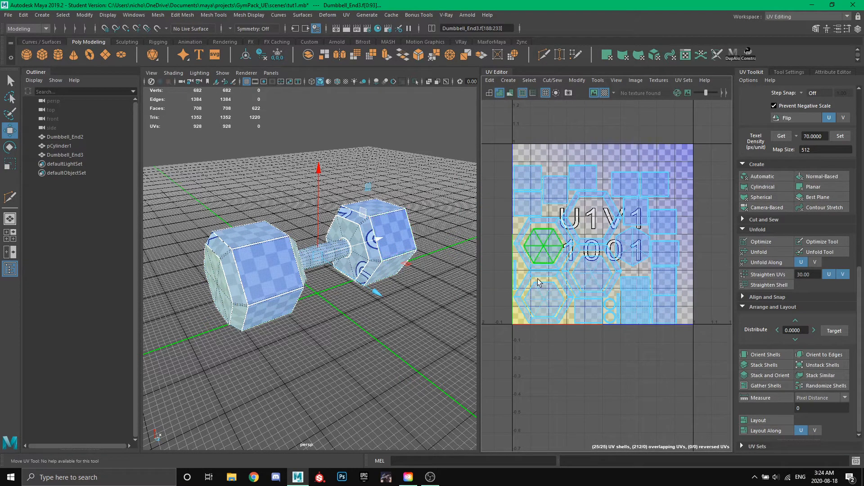
scroll(649, 236, down, 2)
mouse_move(367, 308)
alt+mouse_down()
mouse_move(322, 287)
mouse_move(355, 320)
mouse_move(376, 320)
alt+mouse_up()
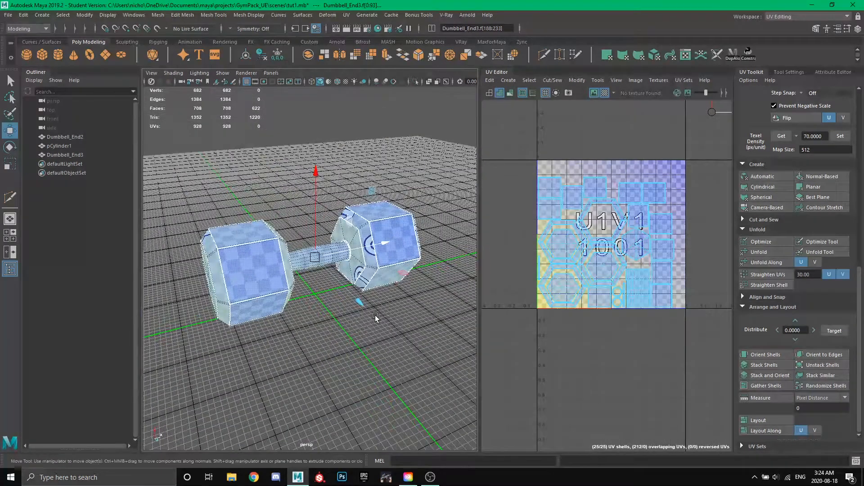
Clear the shell selection and save the scene.
click(460, 326)
key(q)
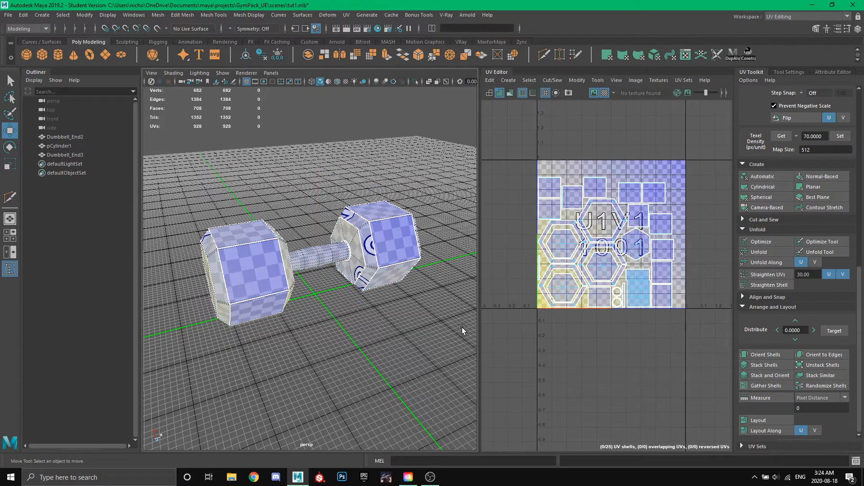
key(ctrl+s)
click(411, 249)
key(w)
alt+drag(407, 254, 436, 280)
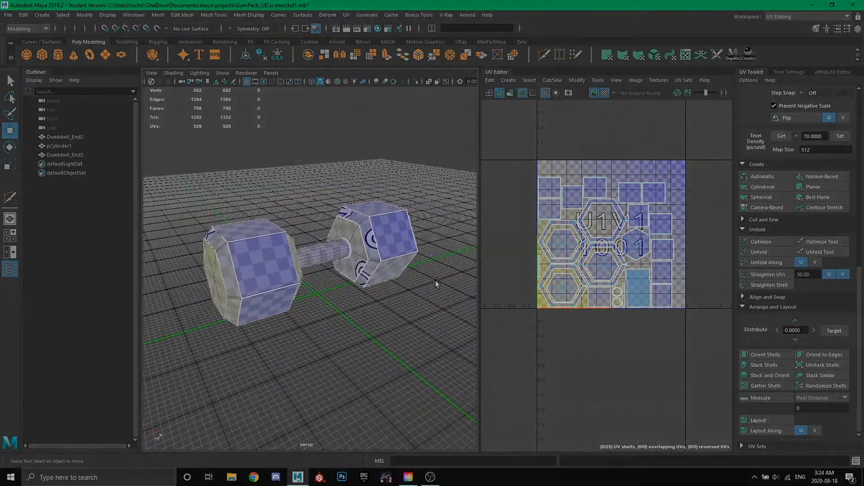